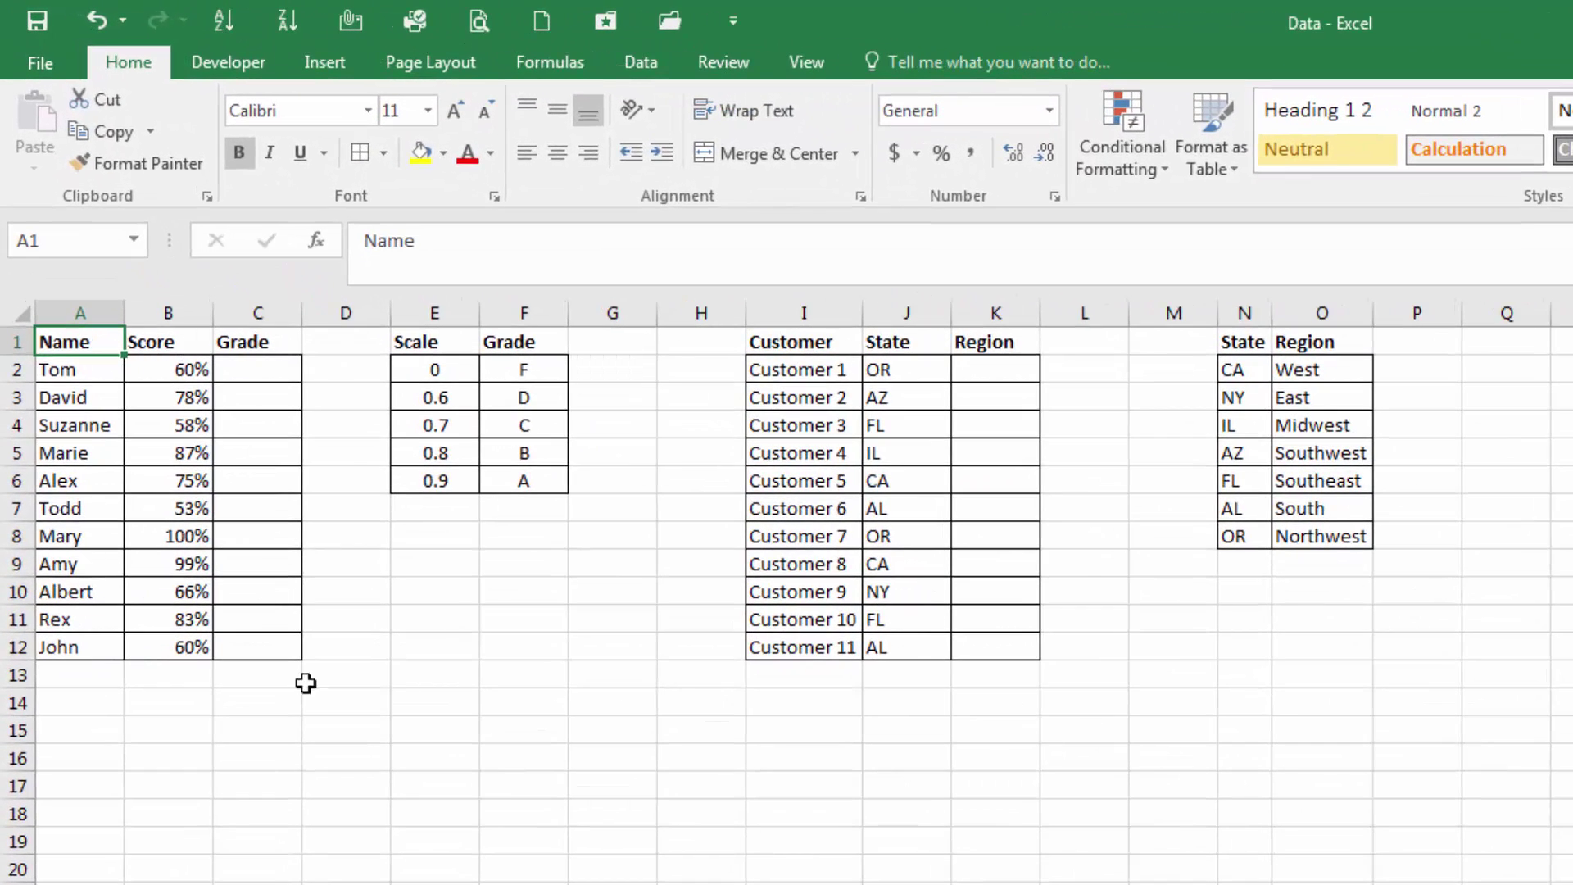
- Survey the data: names, scores B2:B12, the empty Grade column, and the Scale/Grade lookup columns
click(82, 312)
drag(498, 304, 533, 309)
click(456, 772)
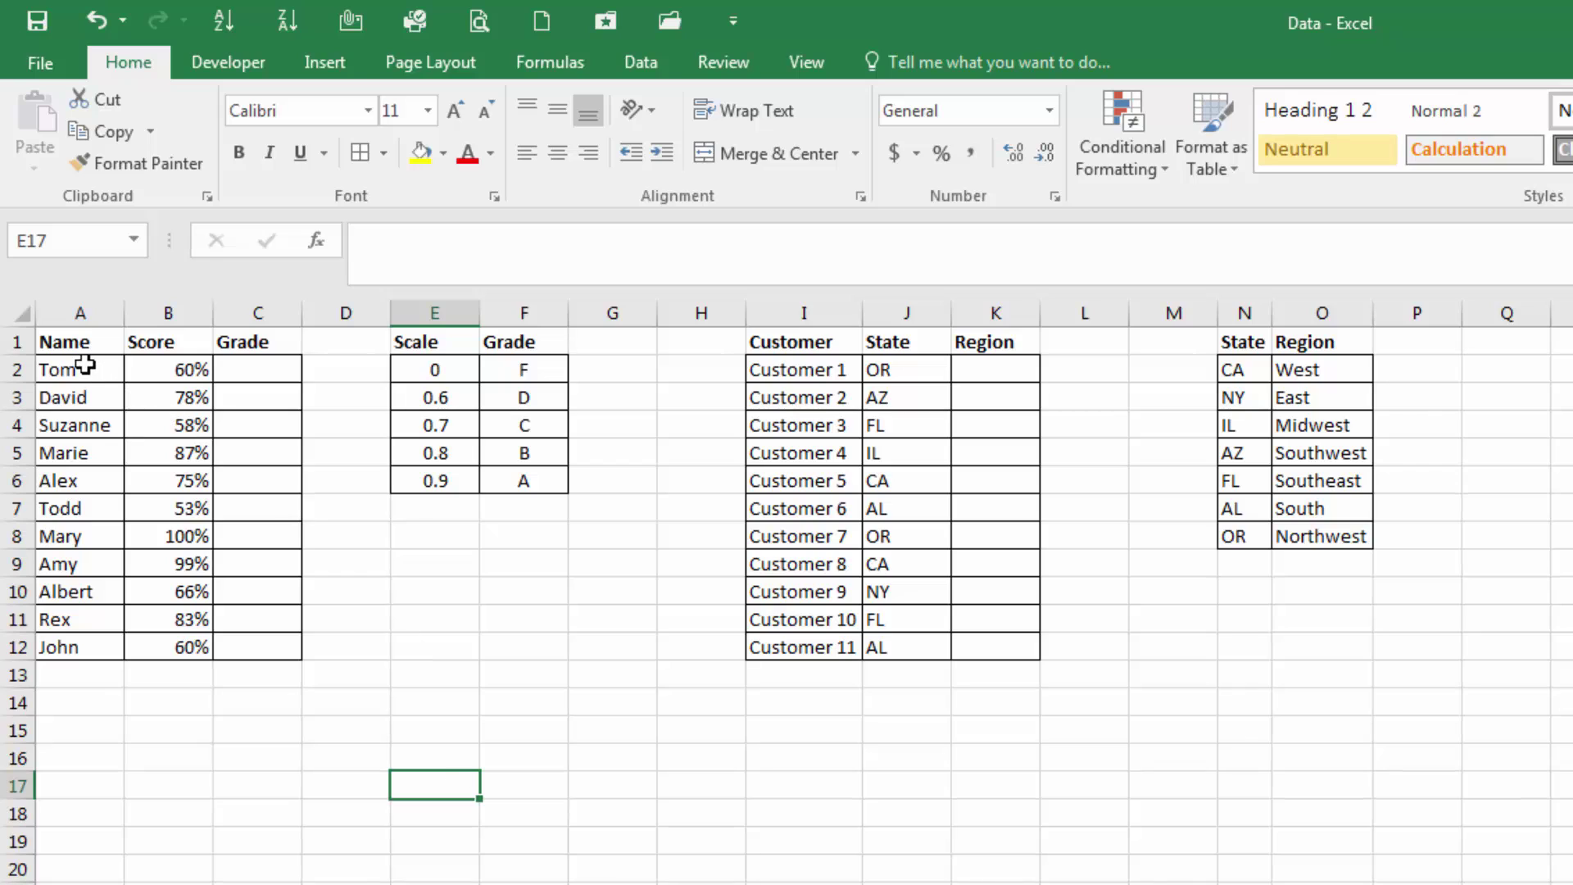
drag(86, 365, 87, 648)
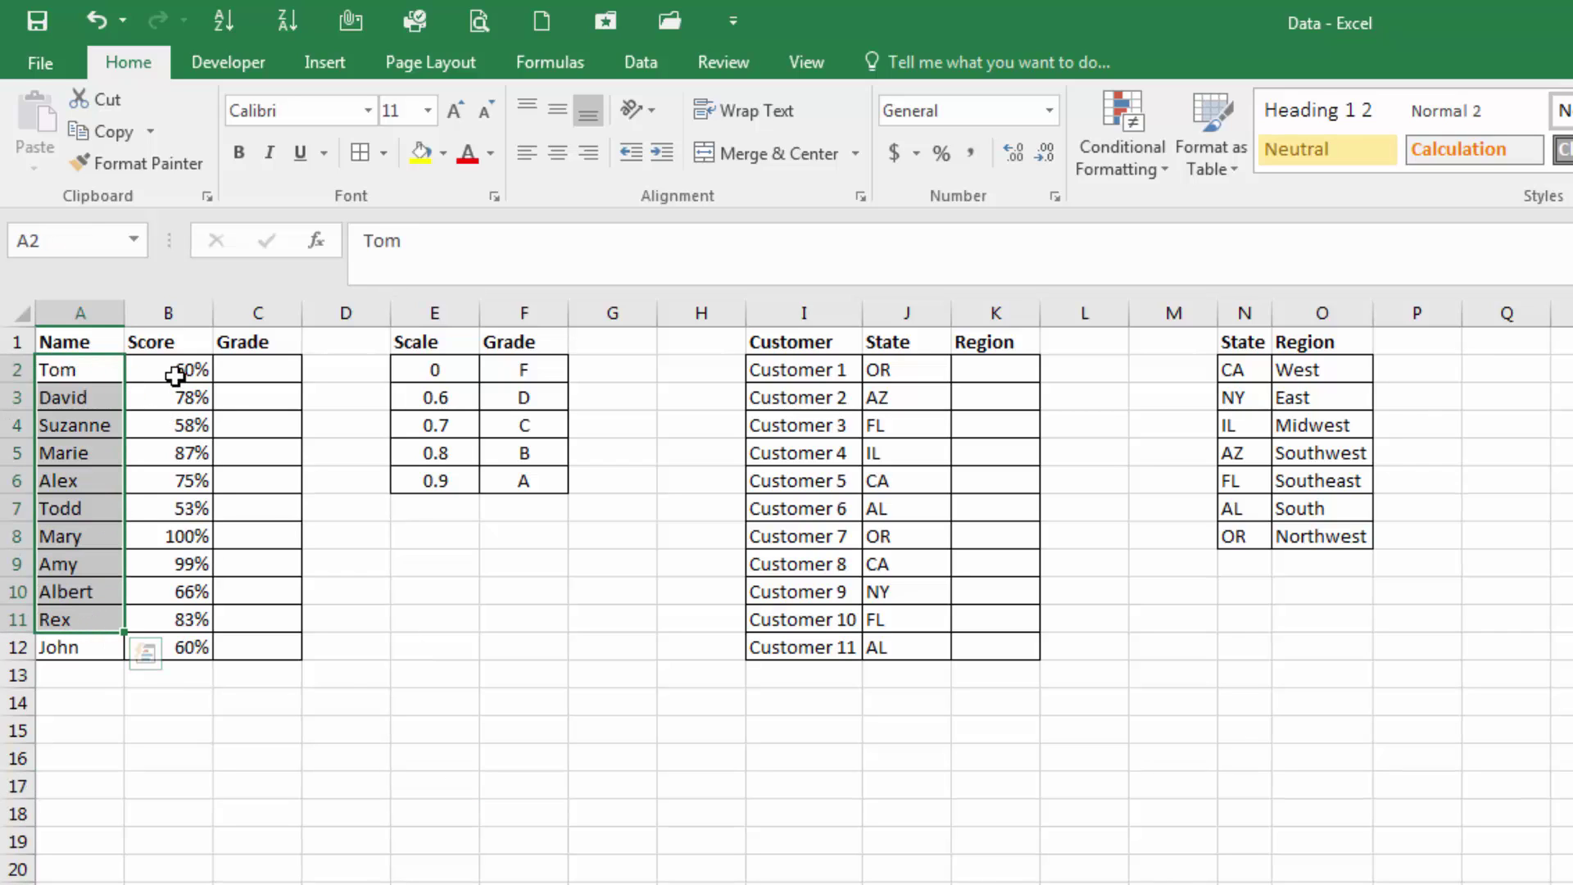
drag(175, 379, 176, 647)
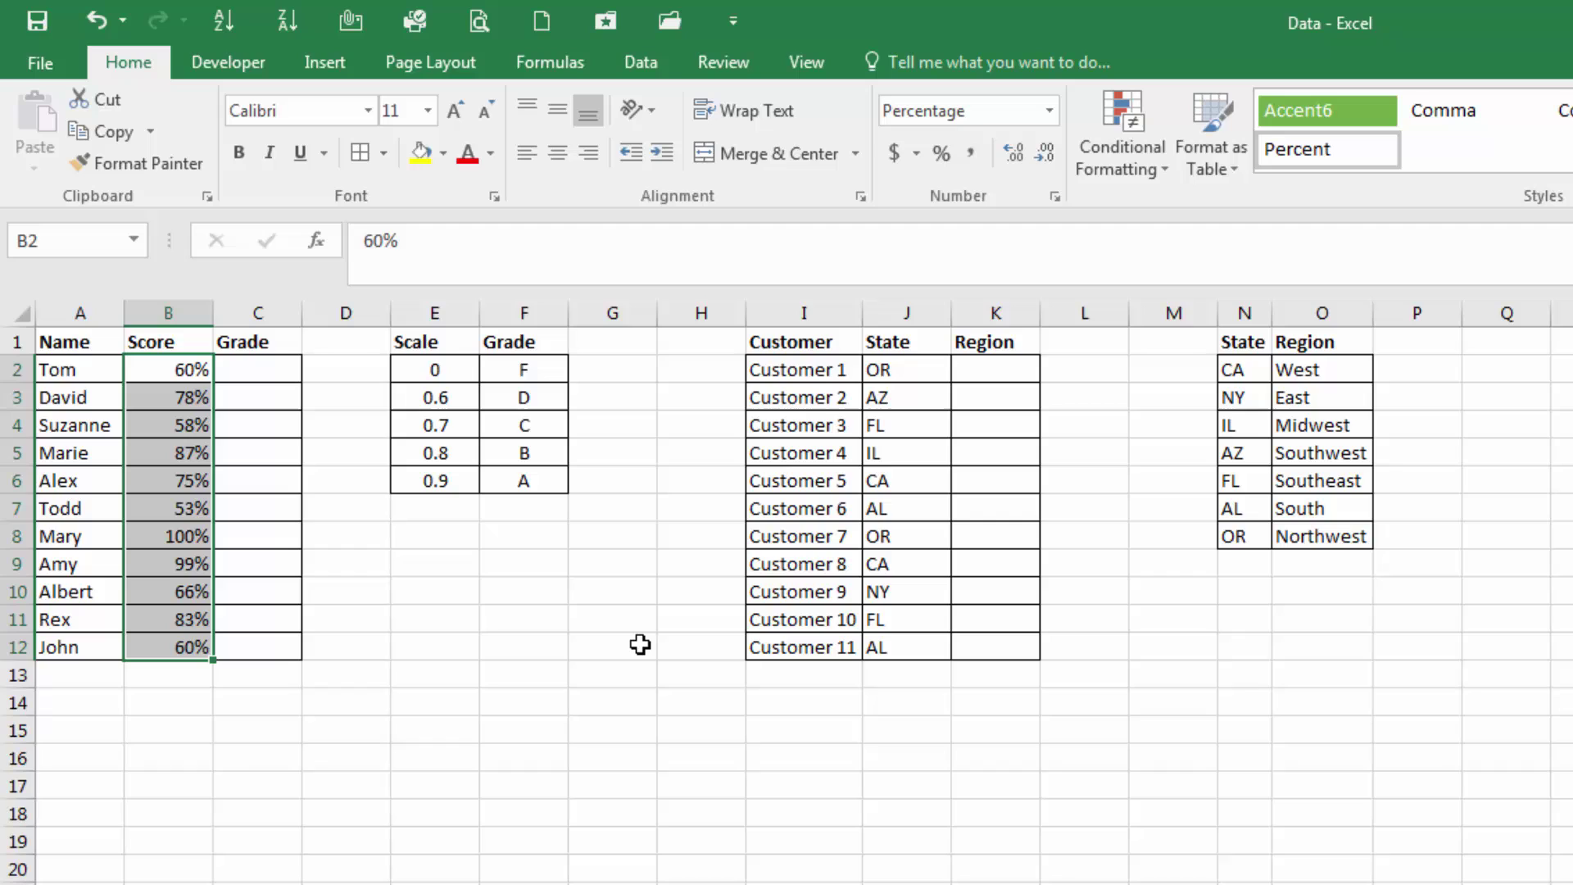
click(229, 376)
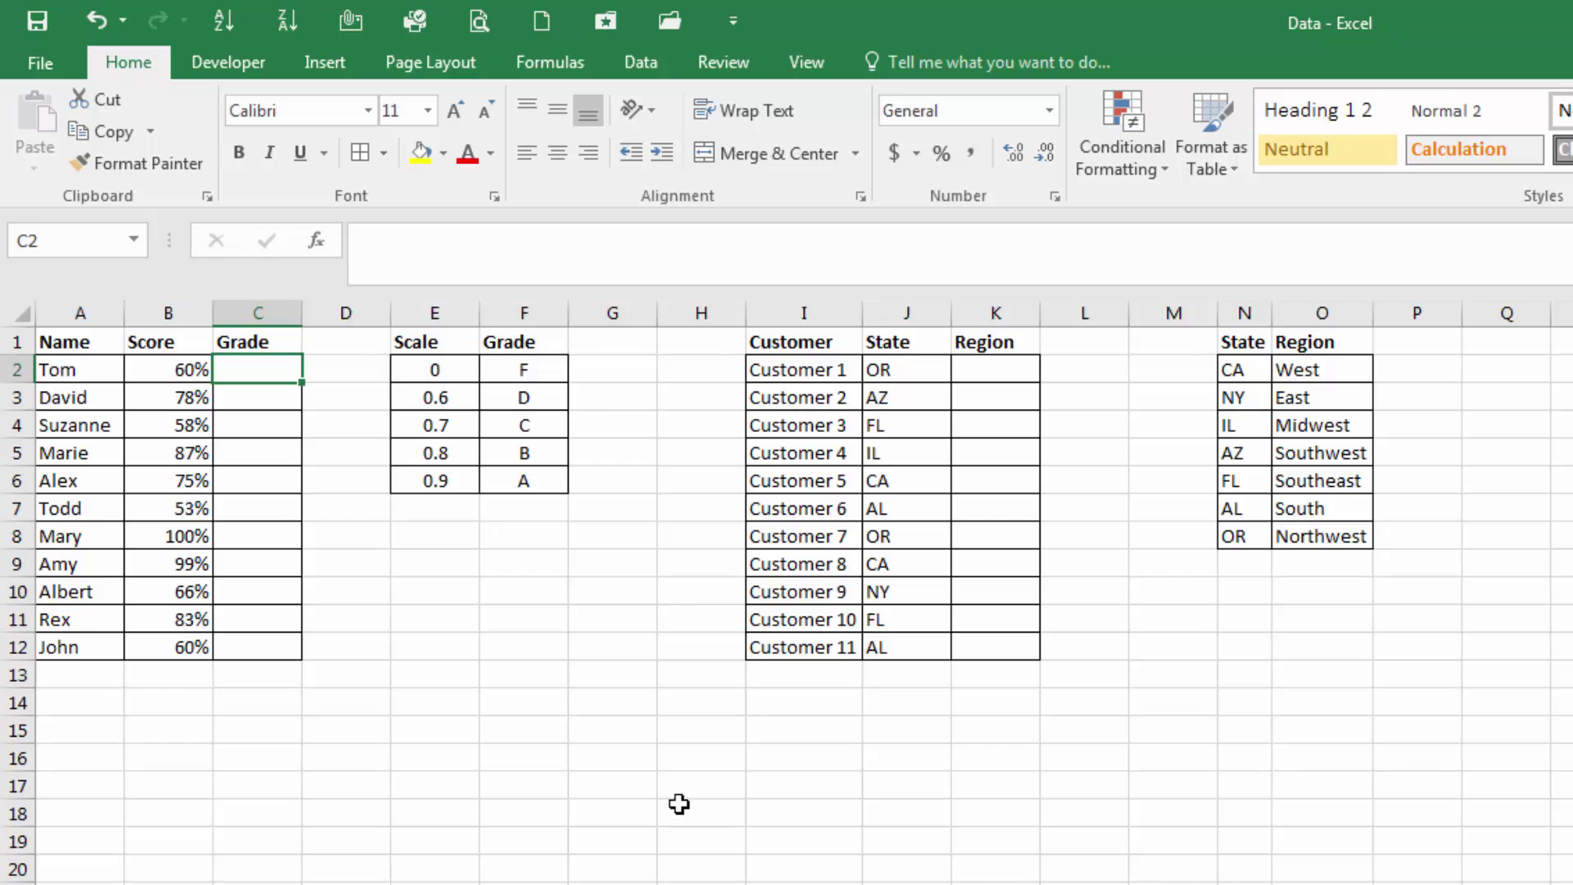
drag(456, 313, 504, 313)
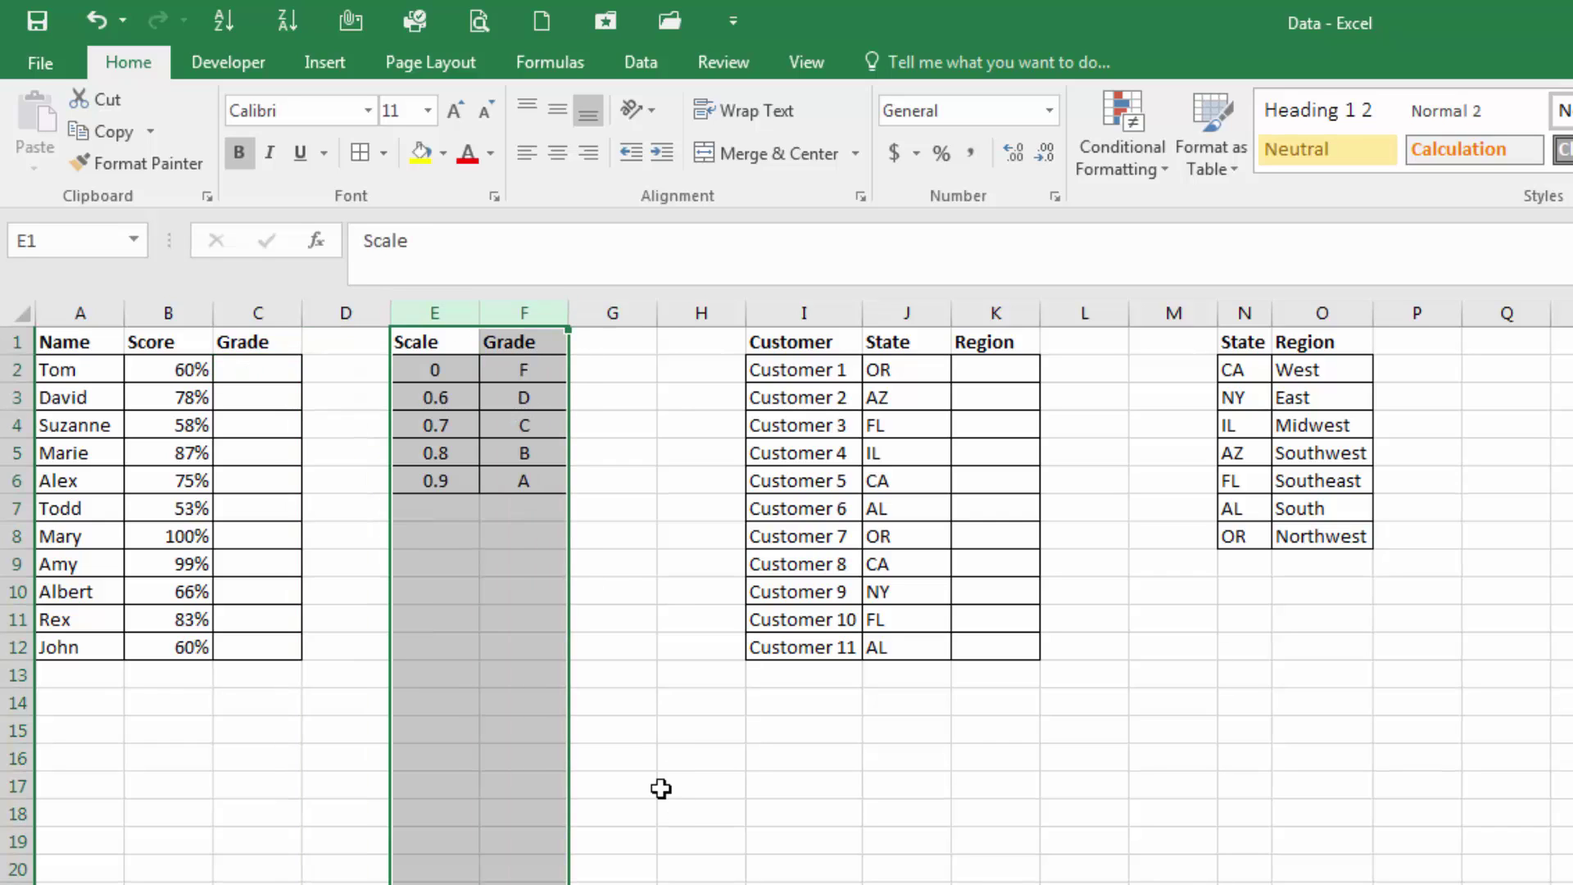
click(662, 788)
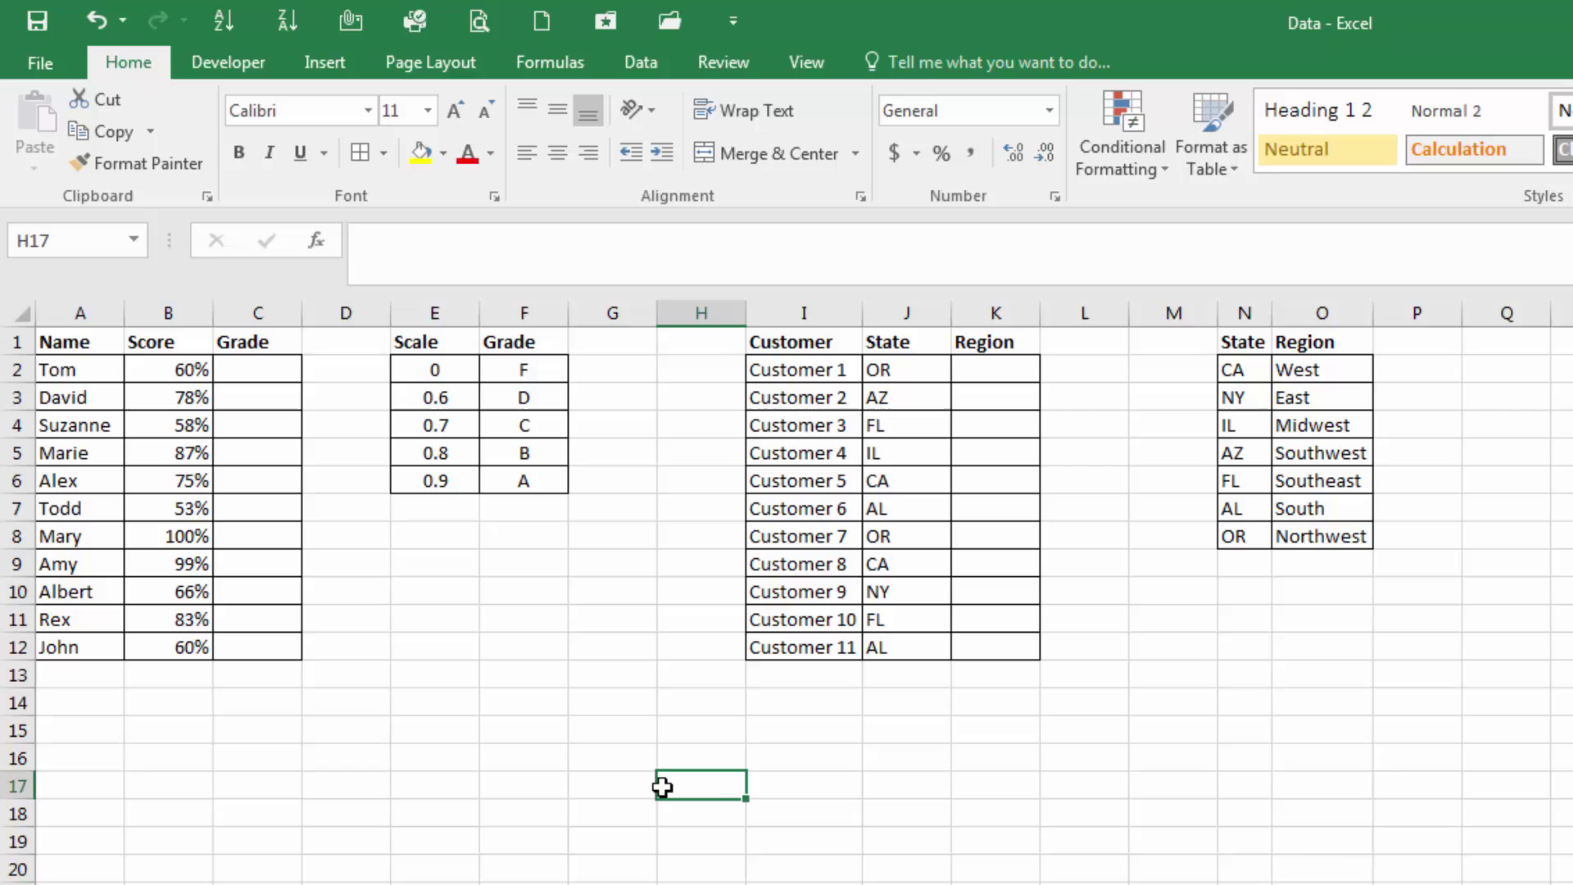
click(425, 365)
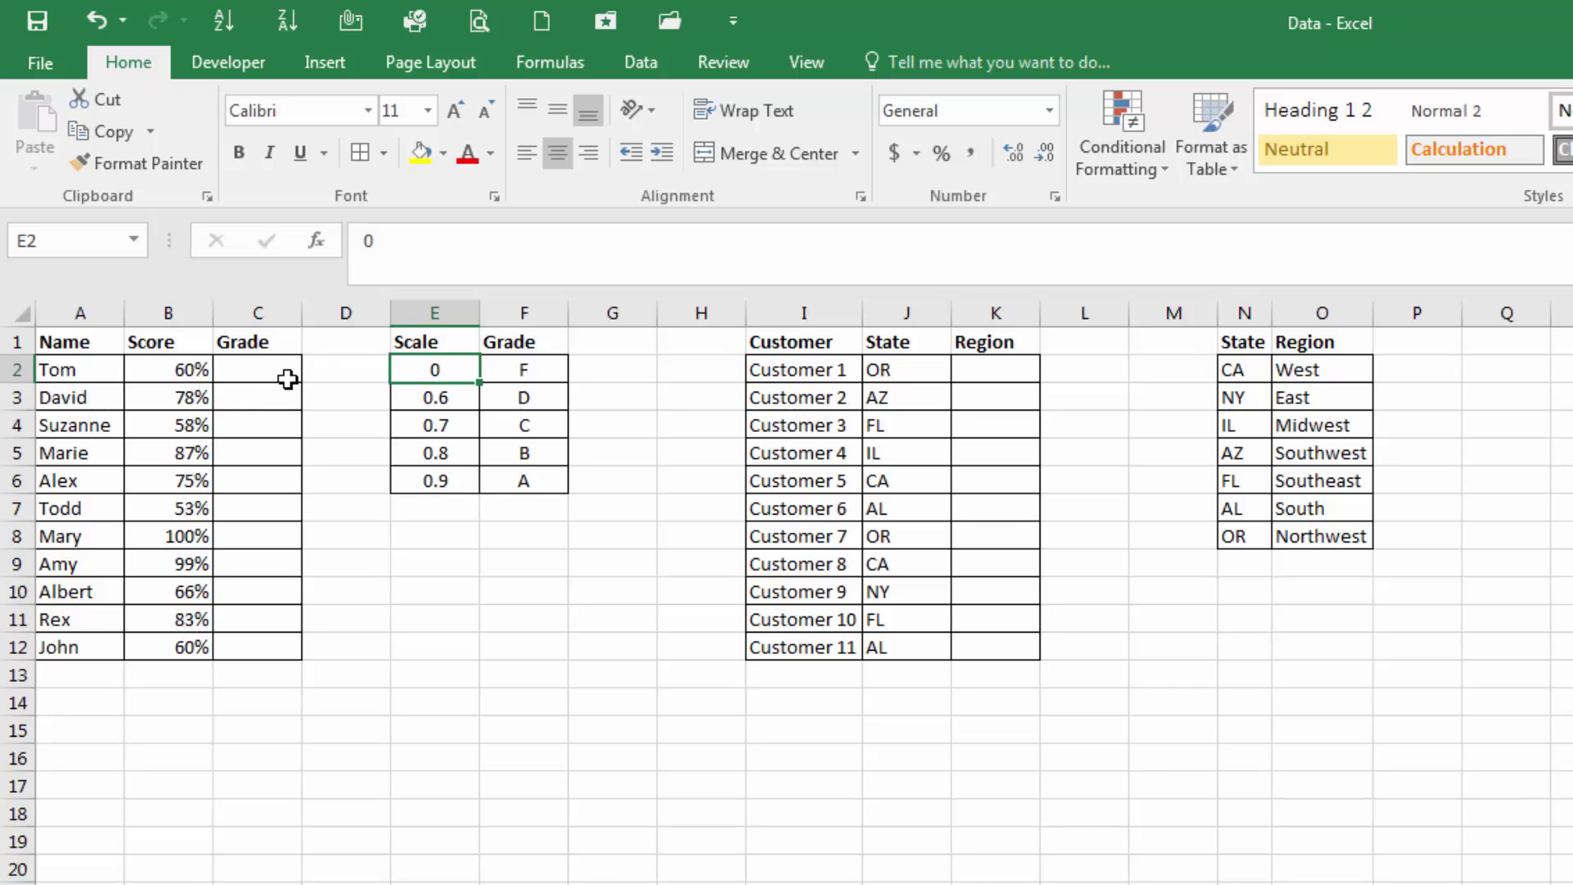
- Type =vlookup(B2,E:F,2,true) into C2 as an approximate-match grade lookup
click(278, 380)
text(=)
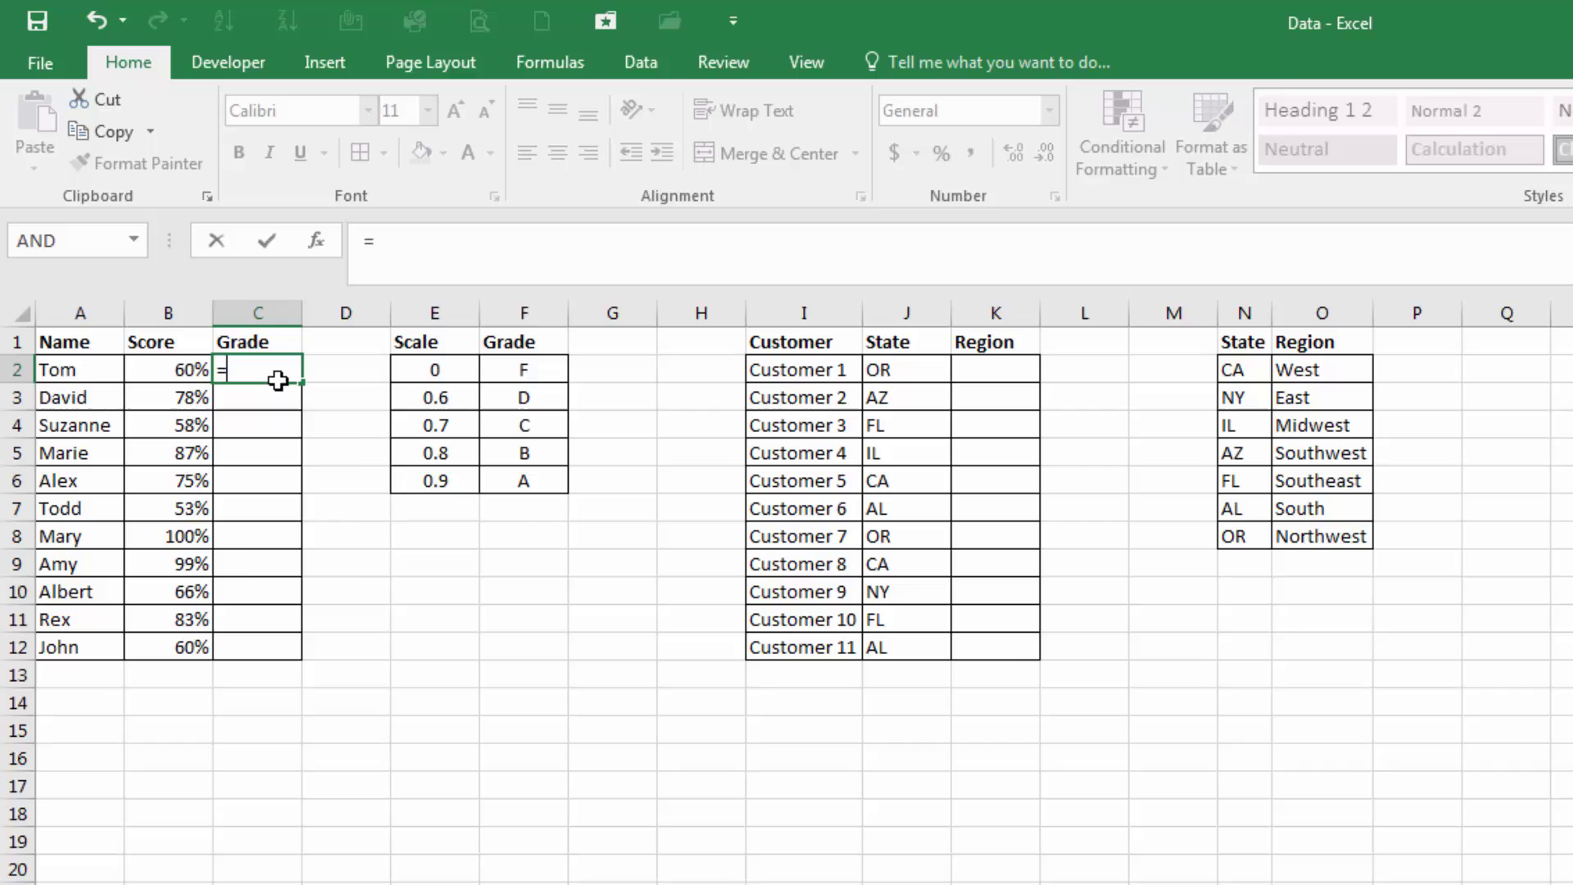
text(vlookup()
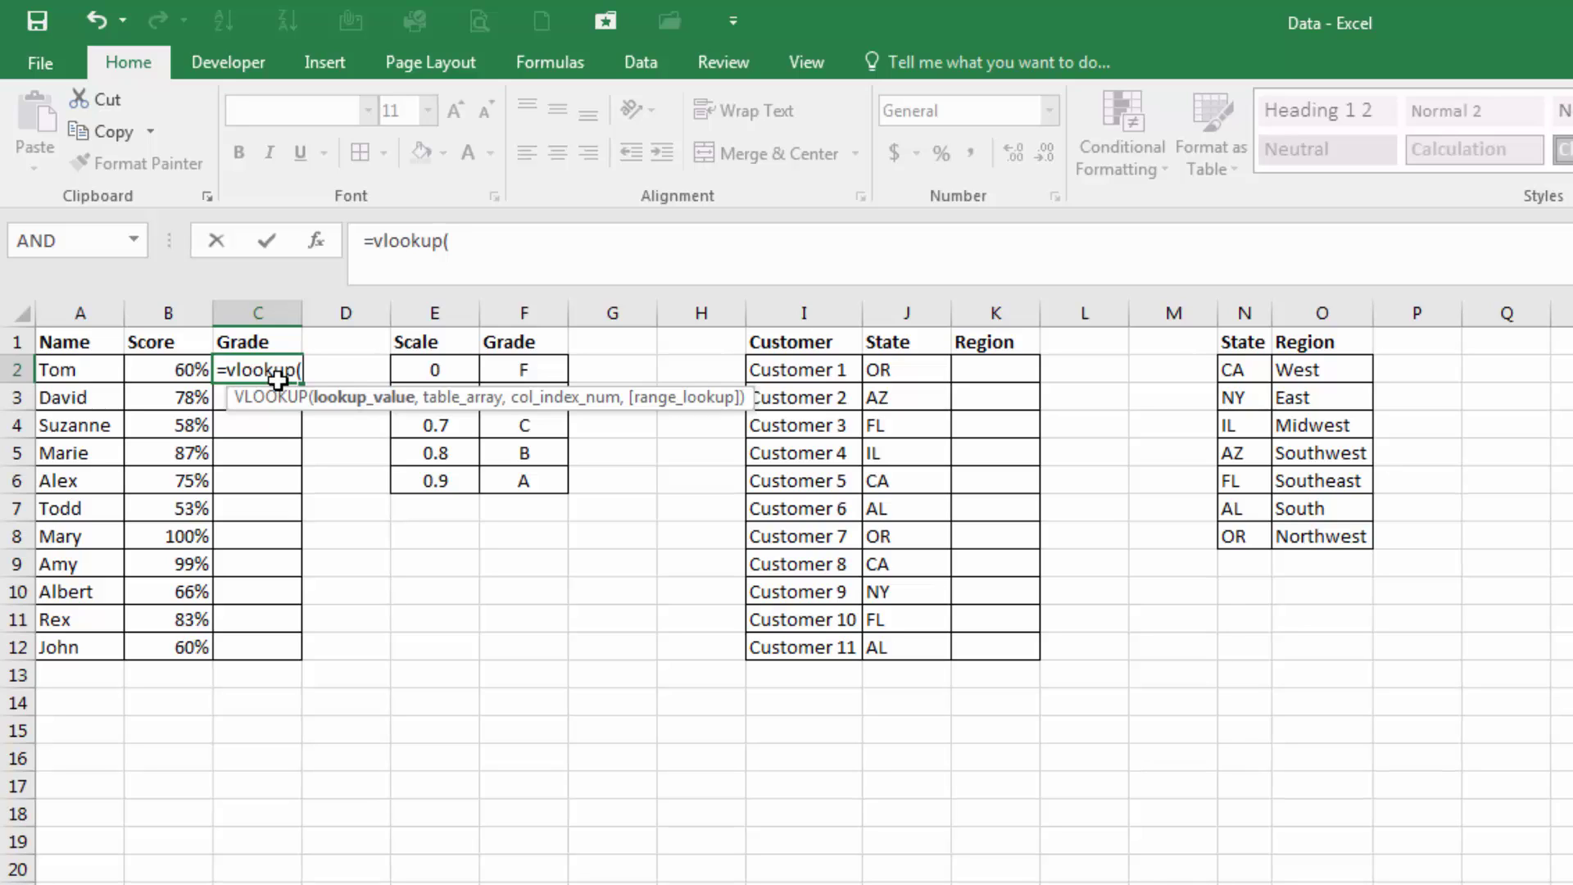
click(178, 370)
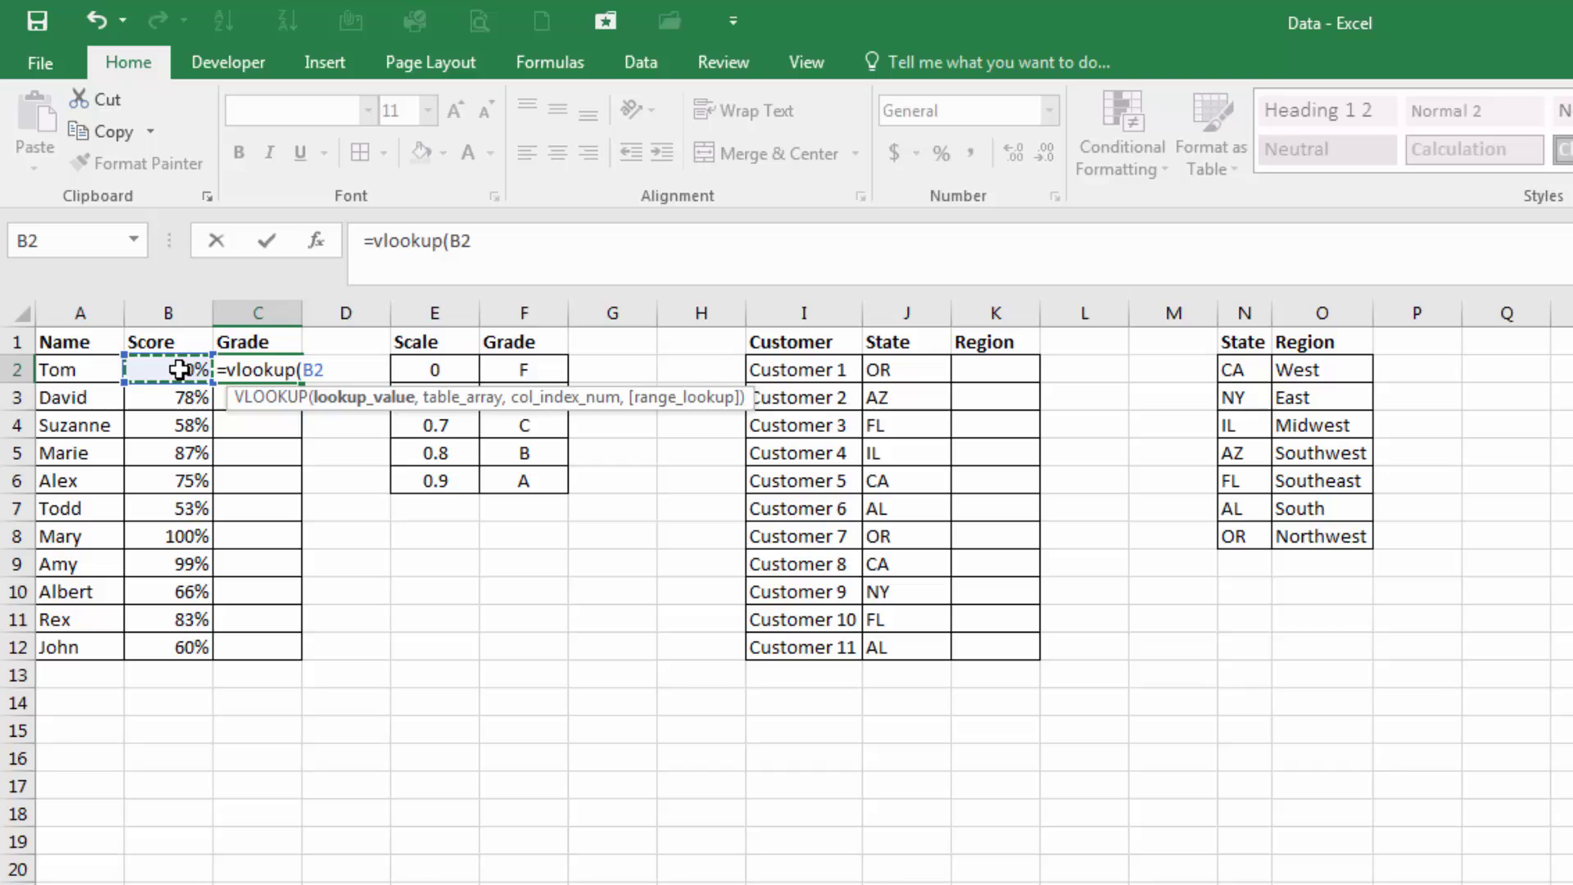
text(,)
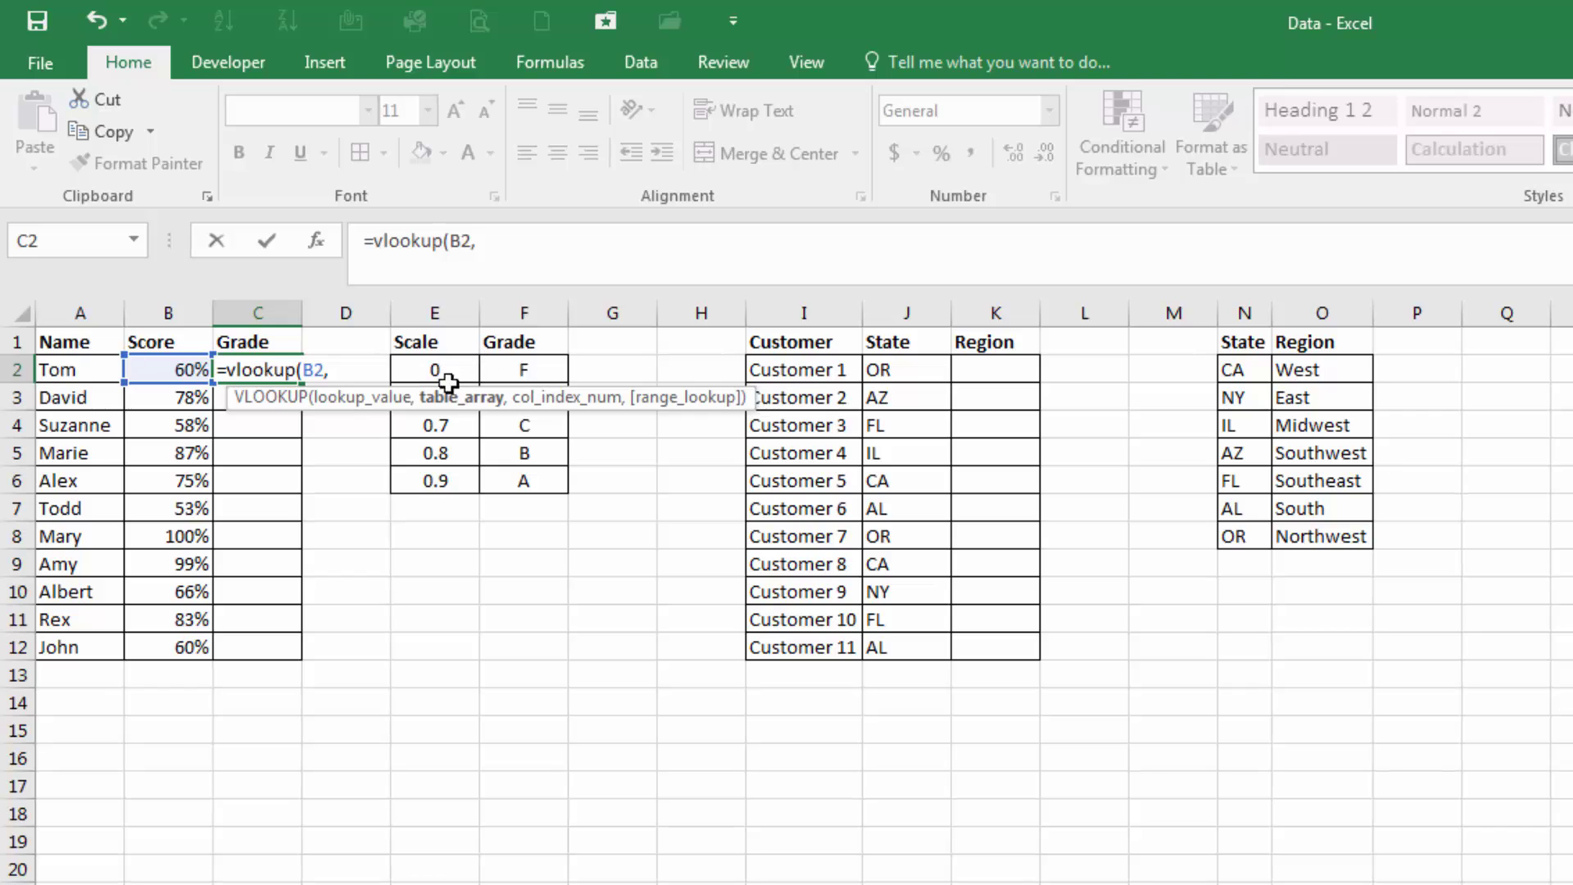
drag(442, 366, 503, 468)
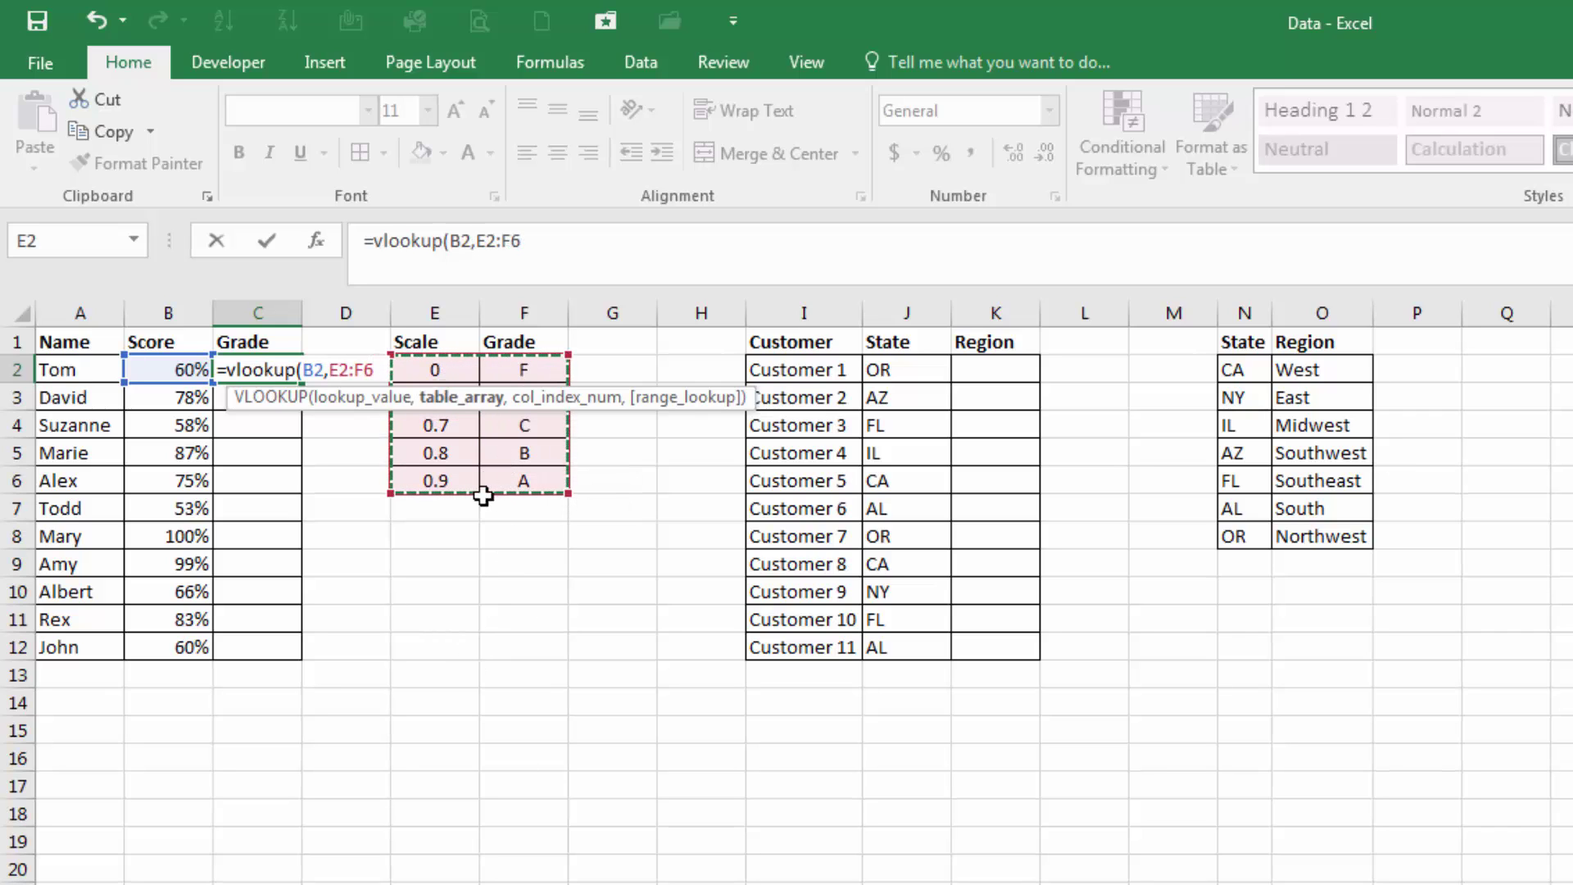
drag(442, 312, 499, 319)
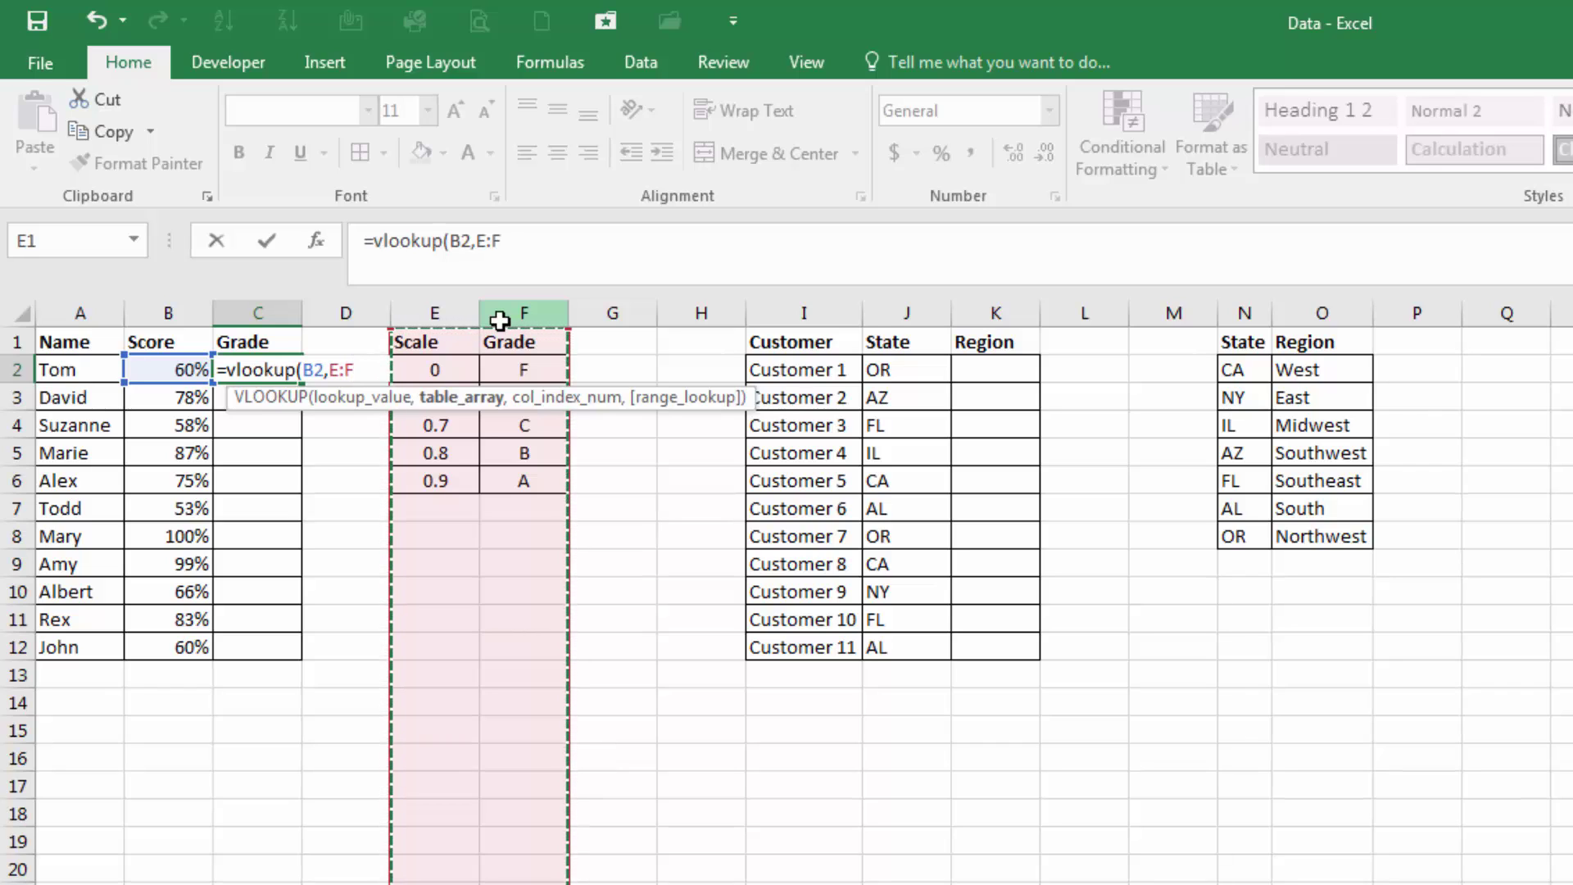
text(,)
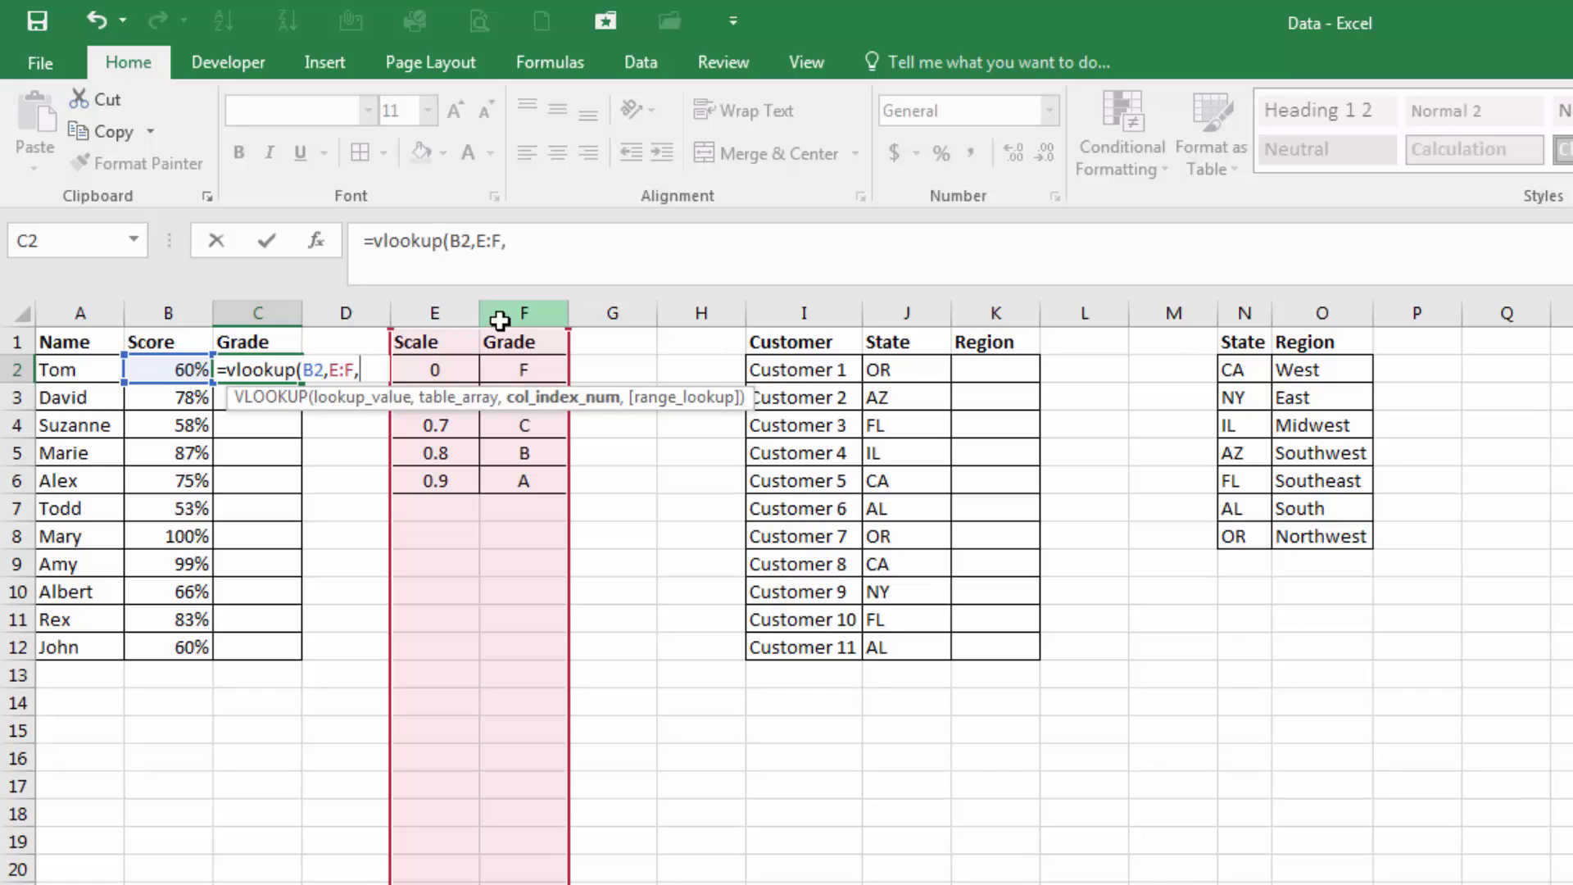
text(2,)
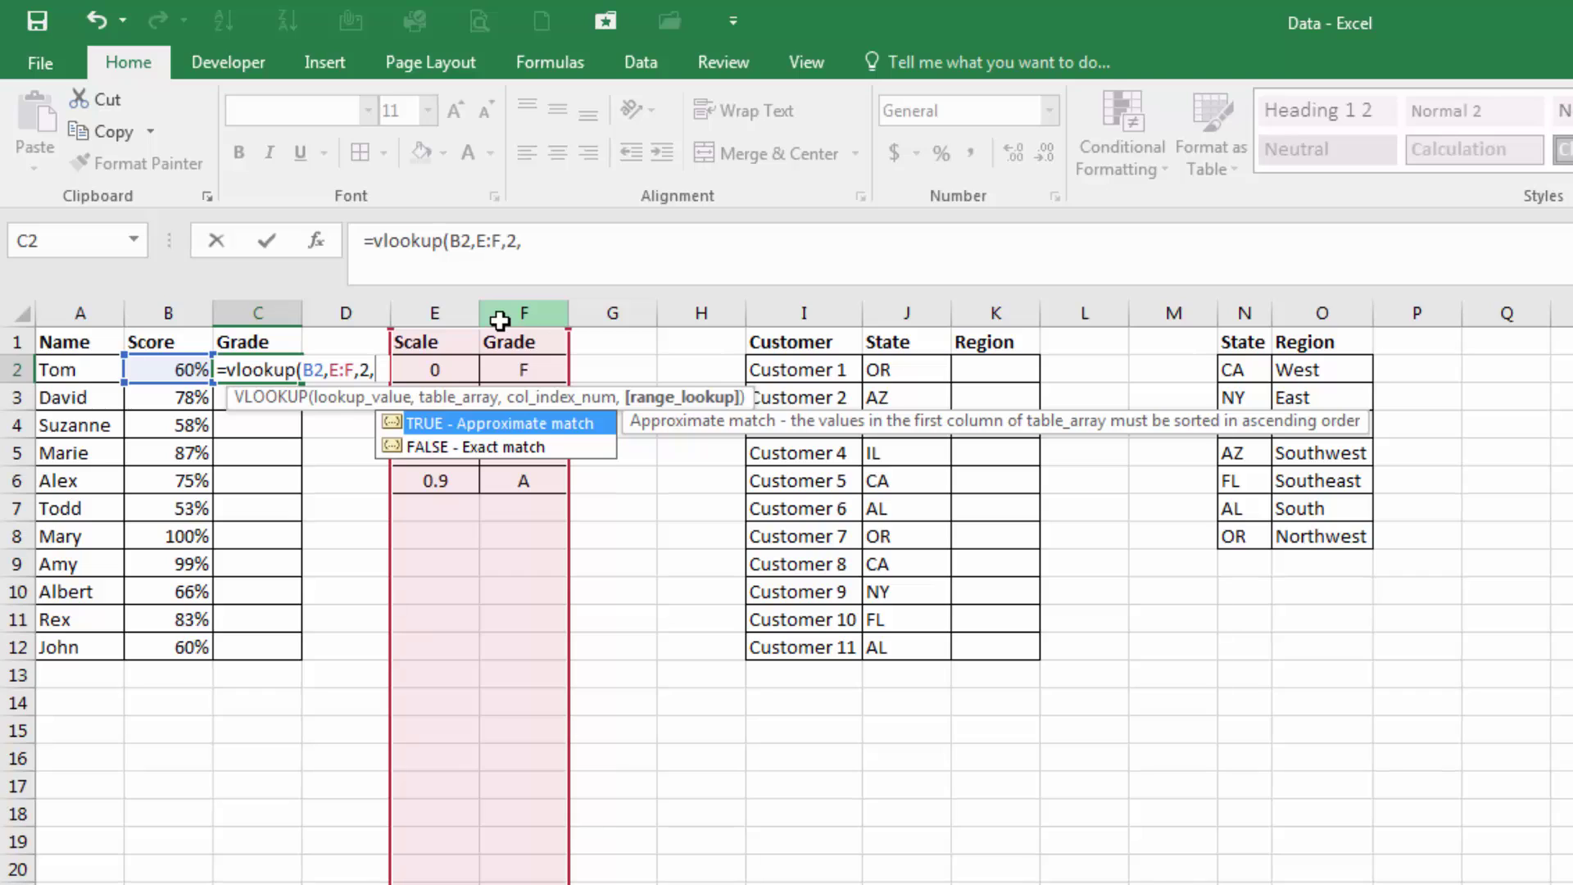
text(tu)
key(BackSpace)
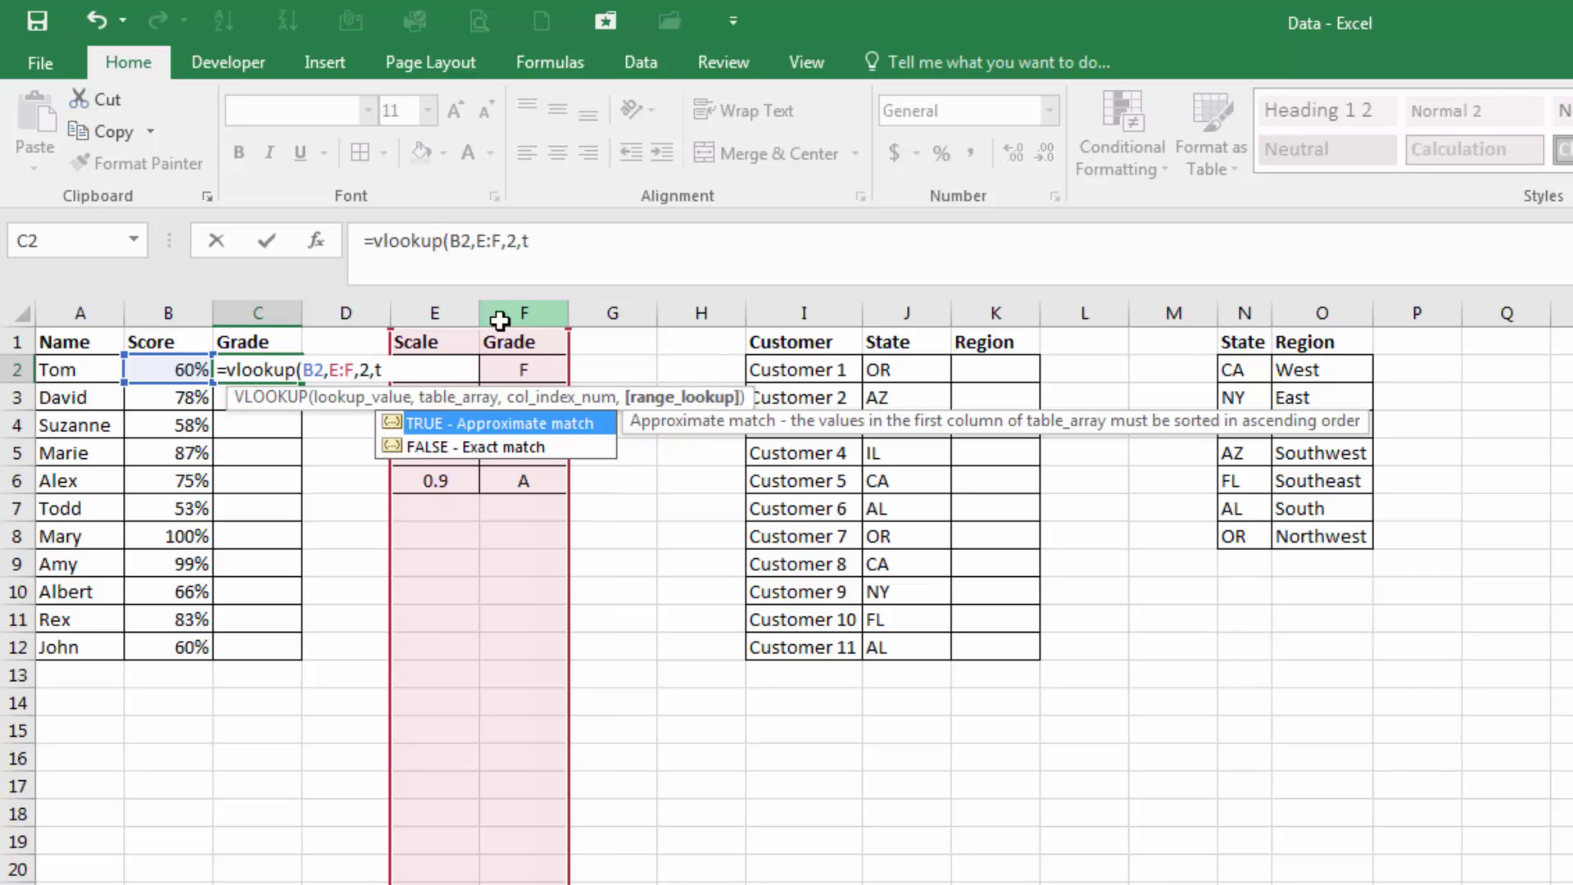
text(rue))
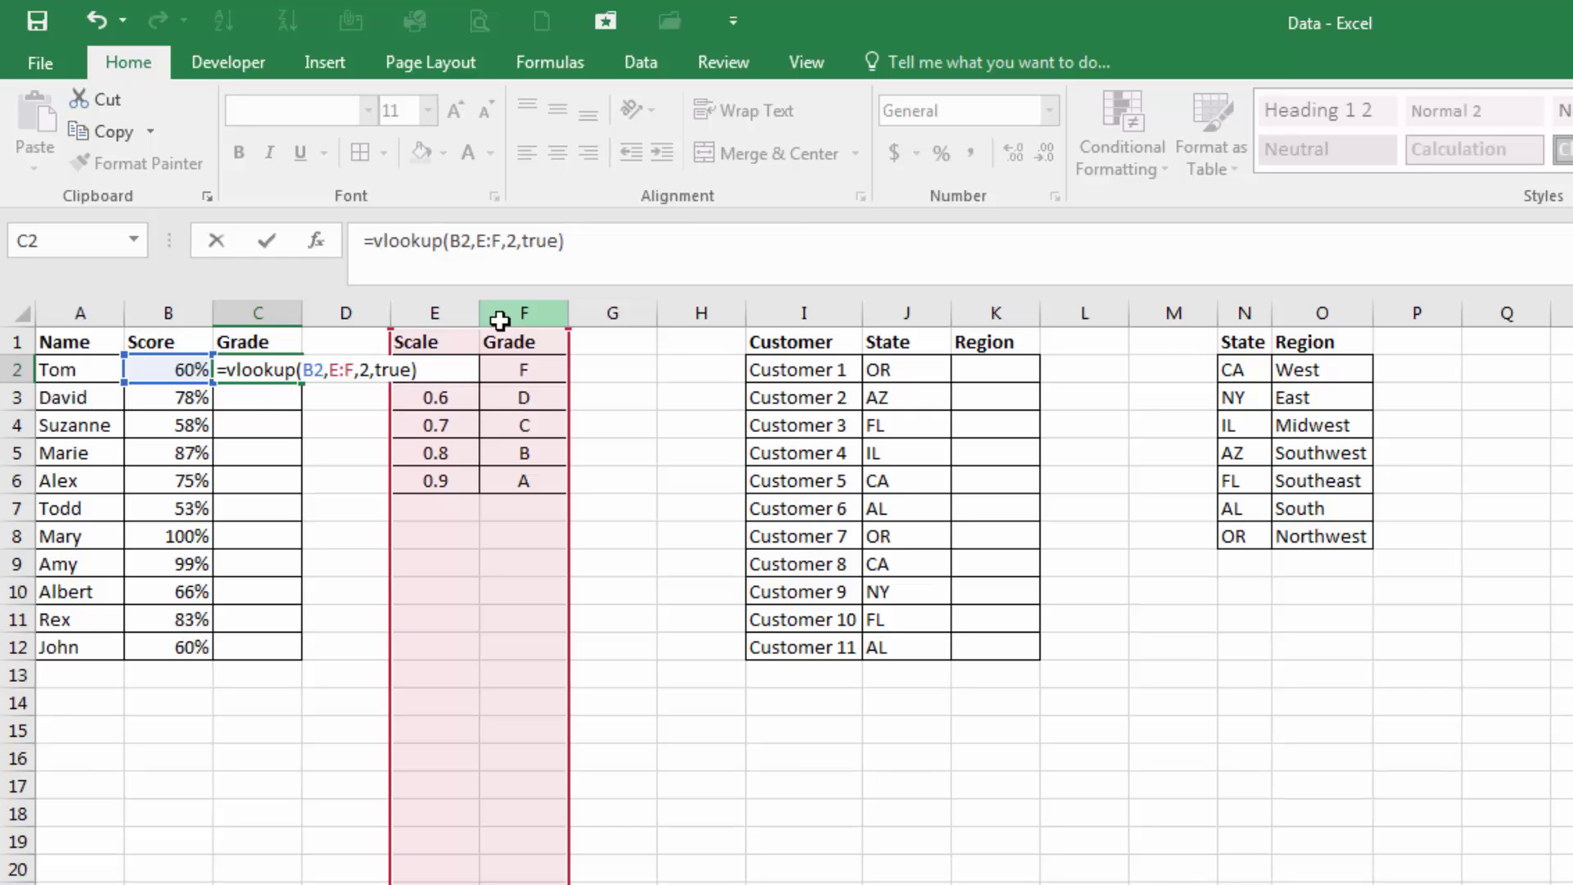
key(Return)
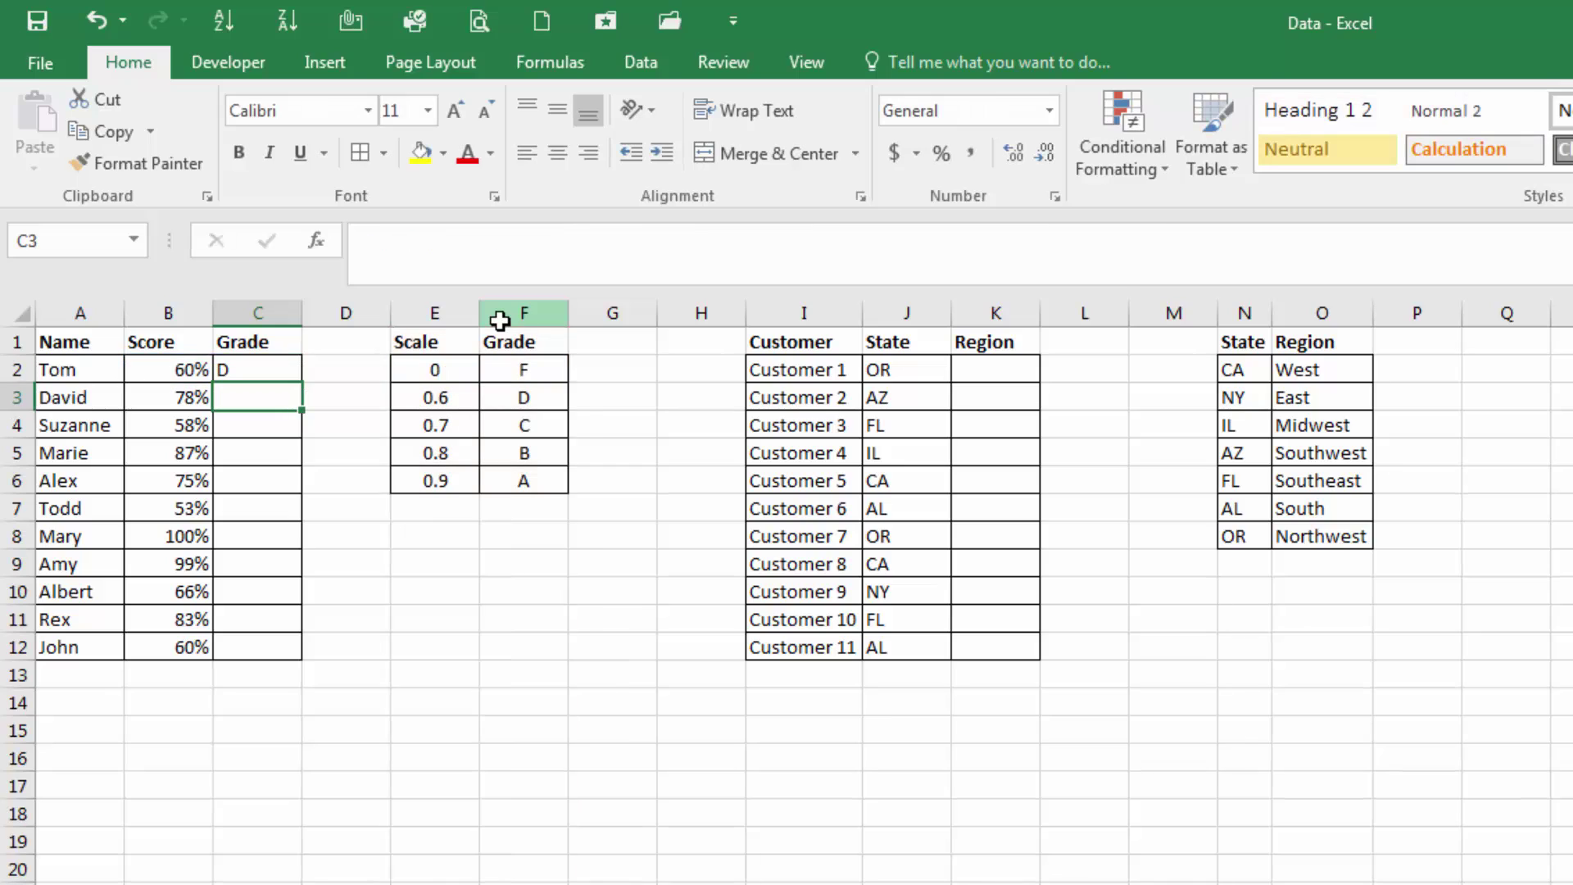
key(Up)
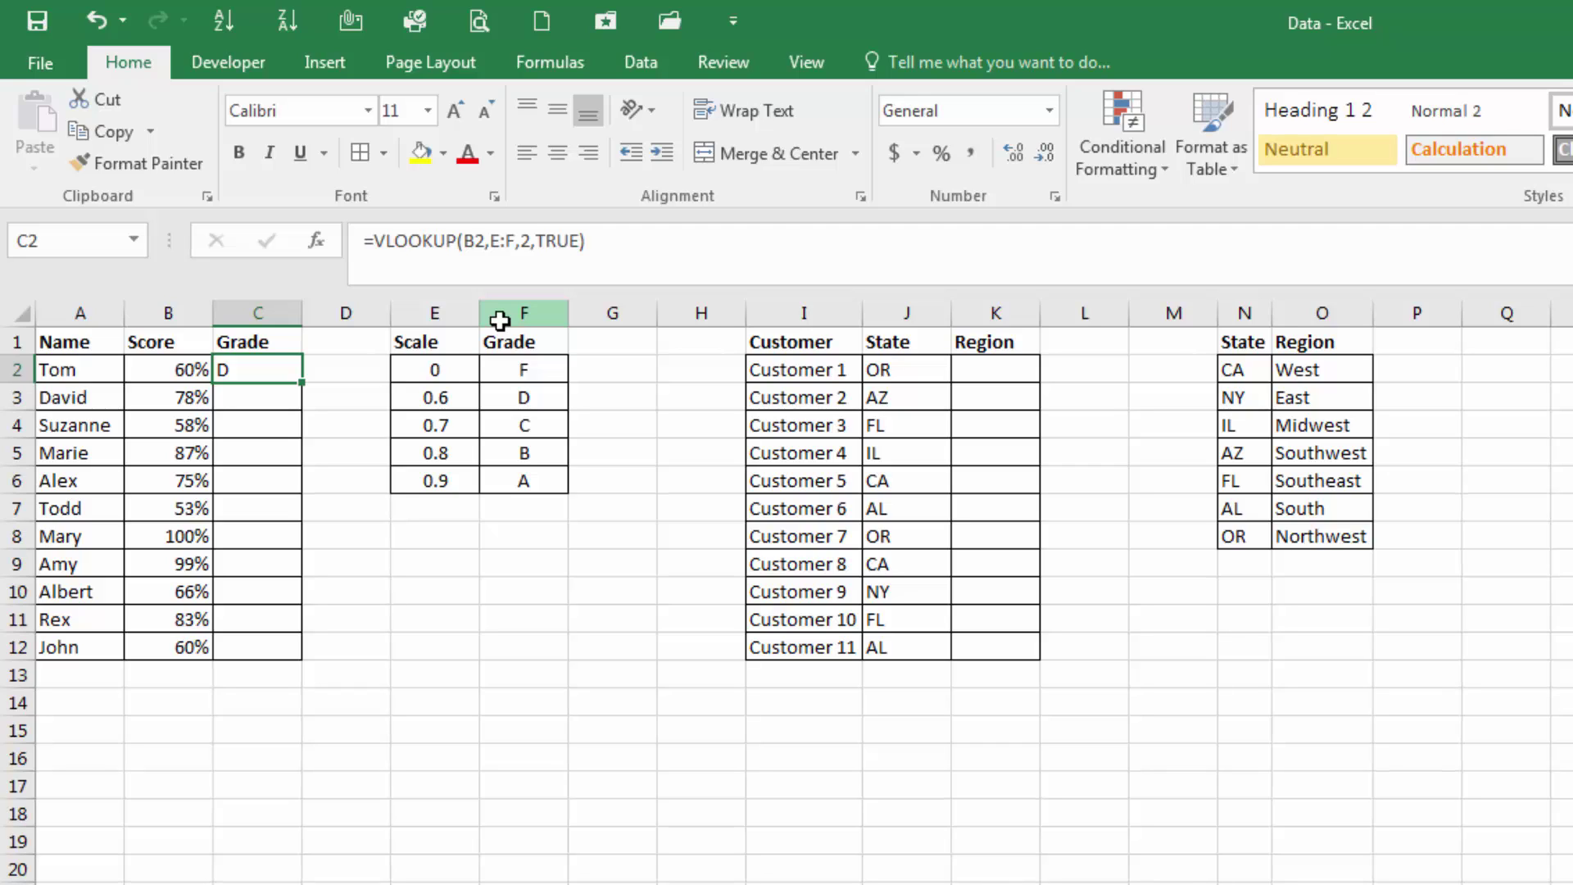
double_click(302, 382)
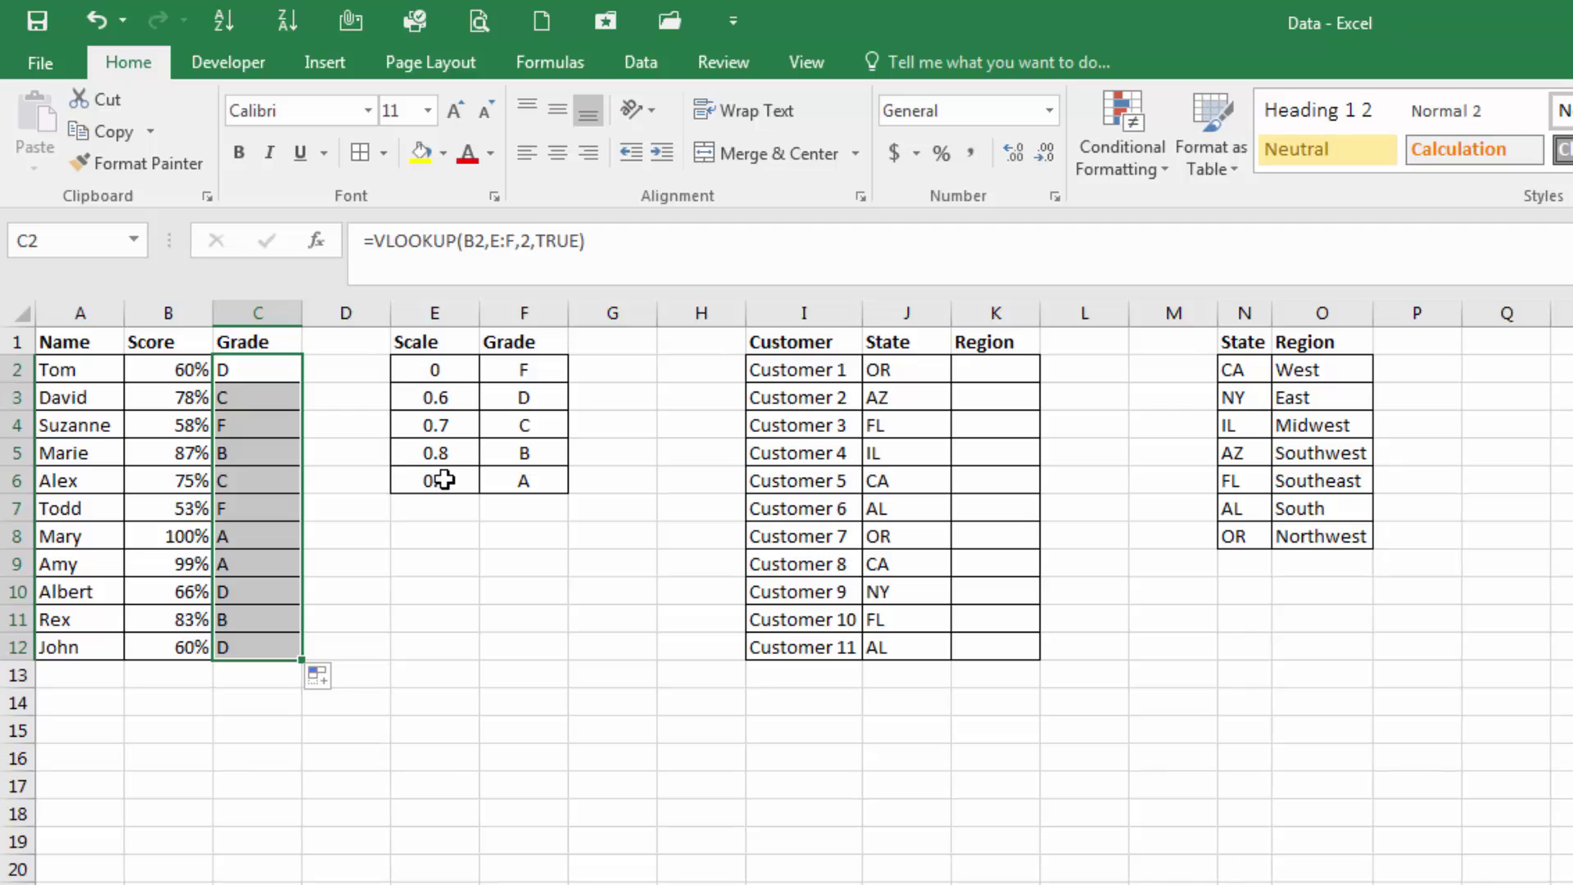
click(436, 364)
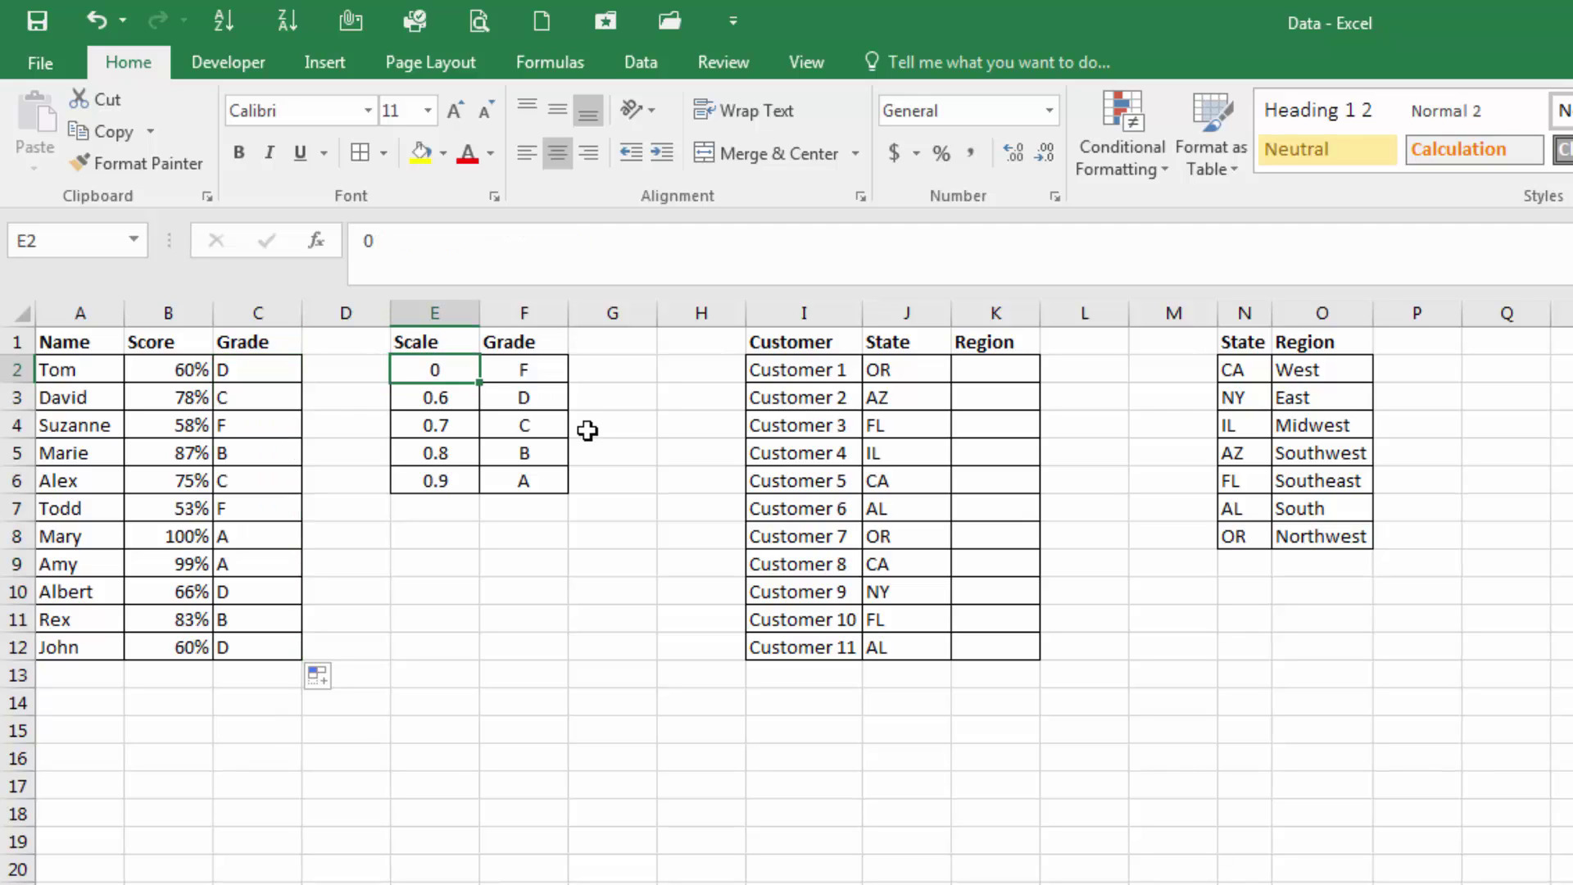
key(Down)
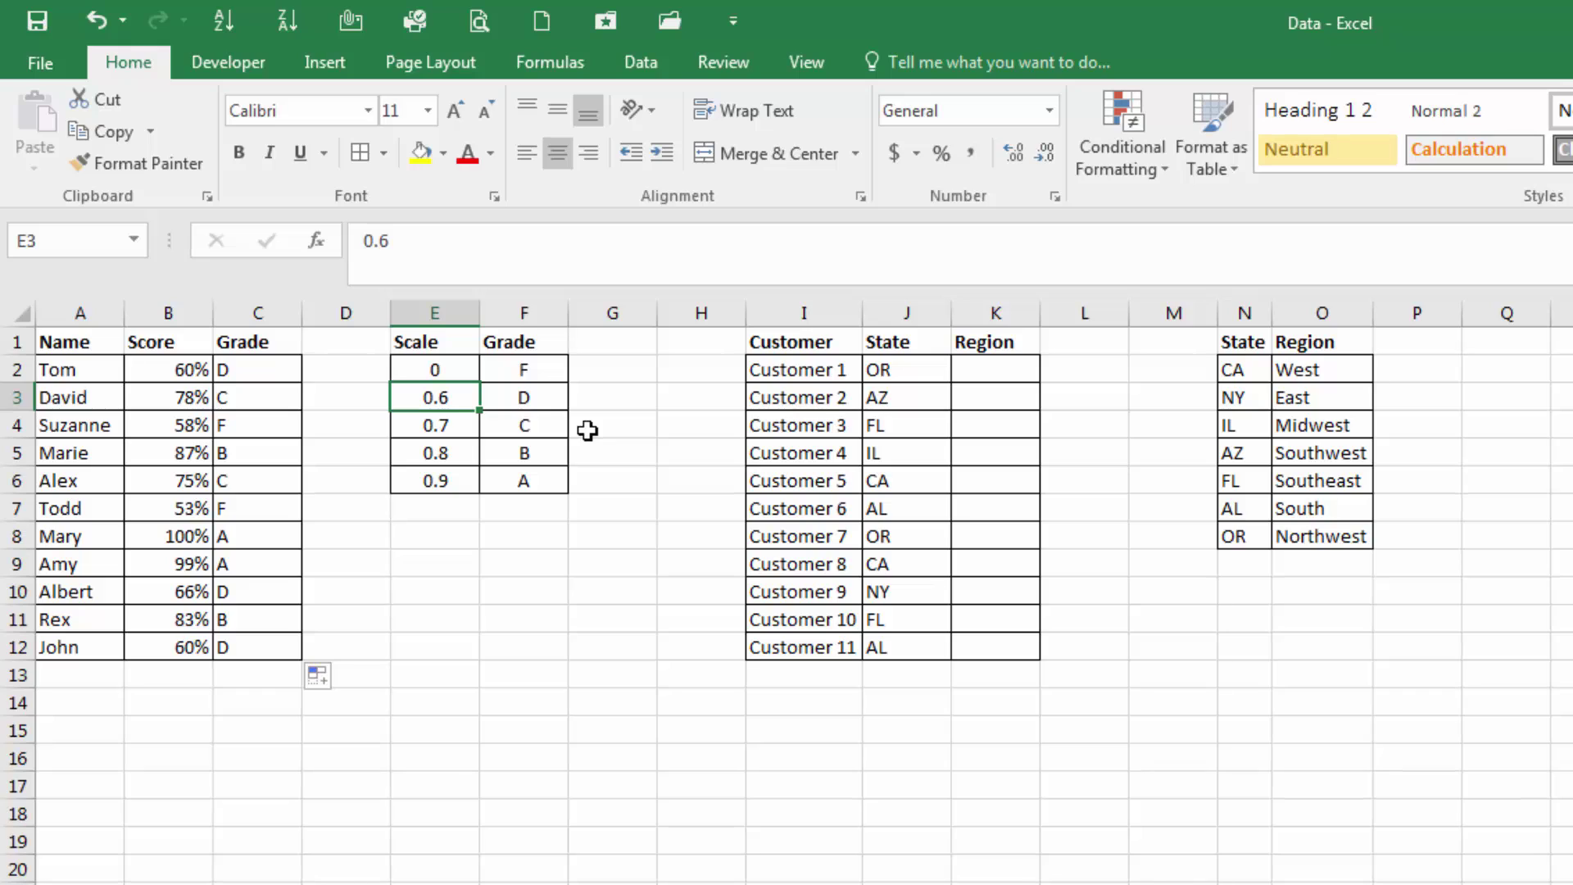
key(Down)
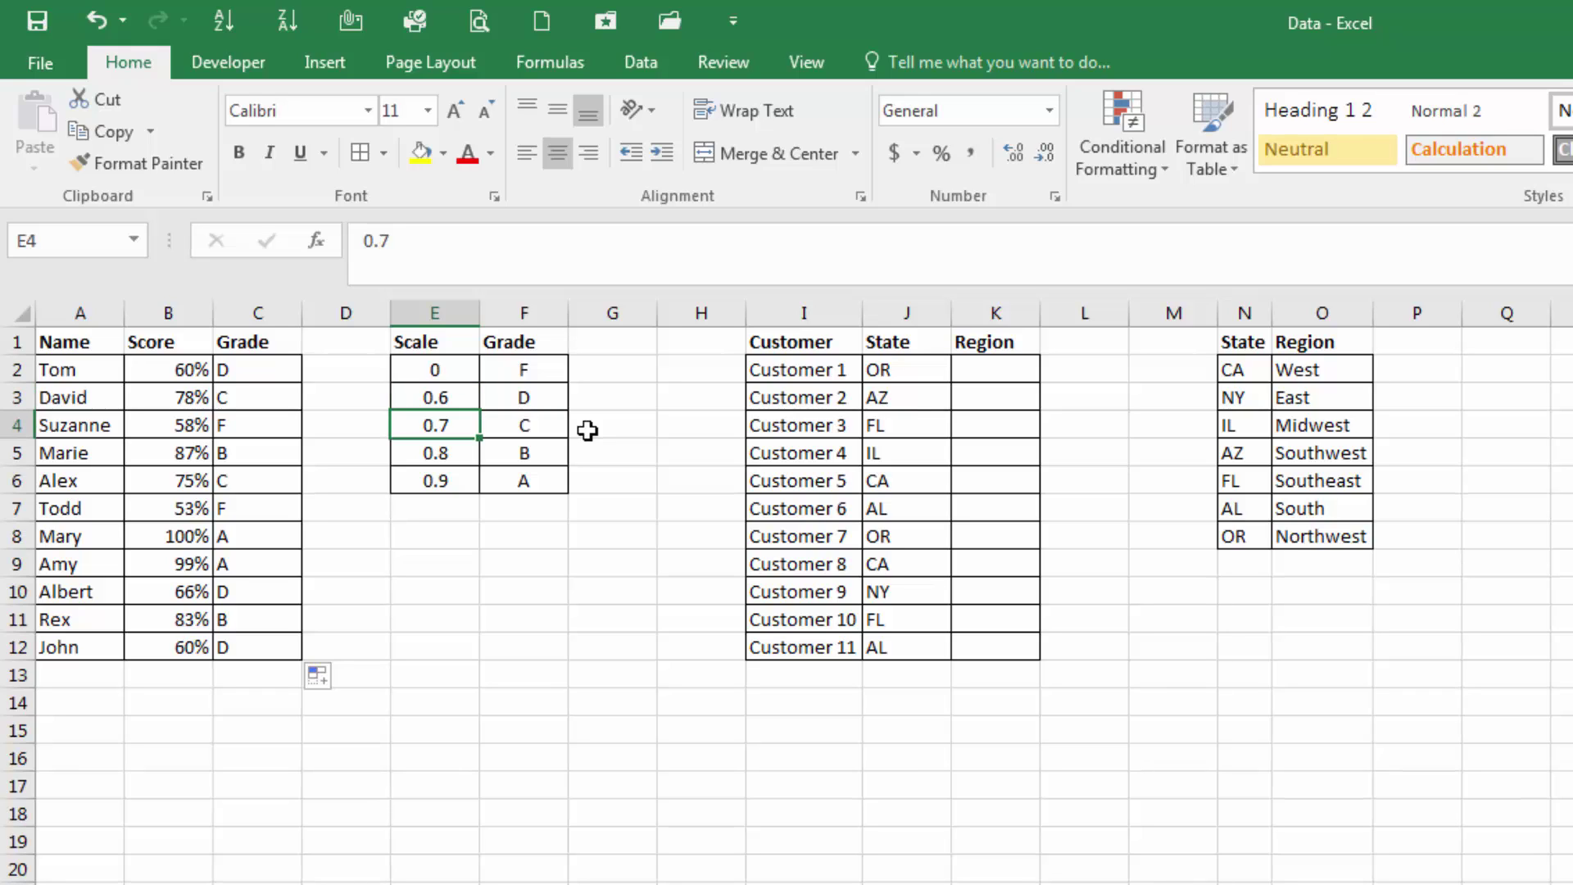
key(Up)
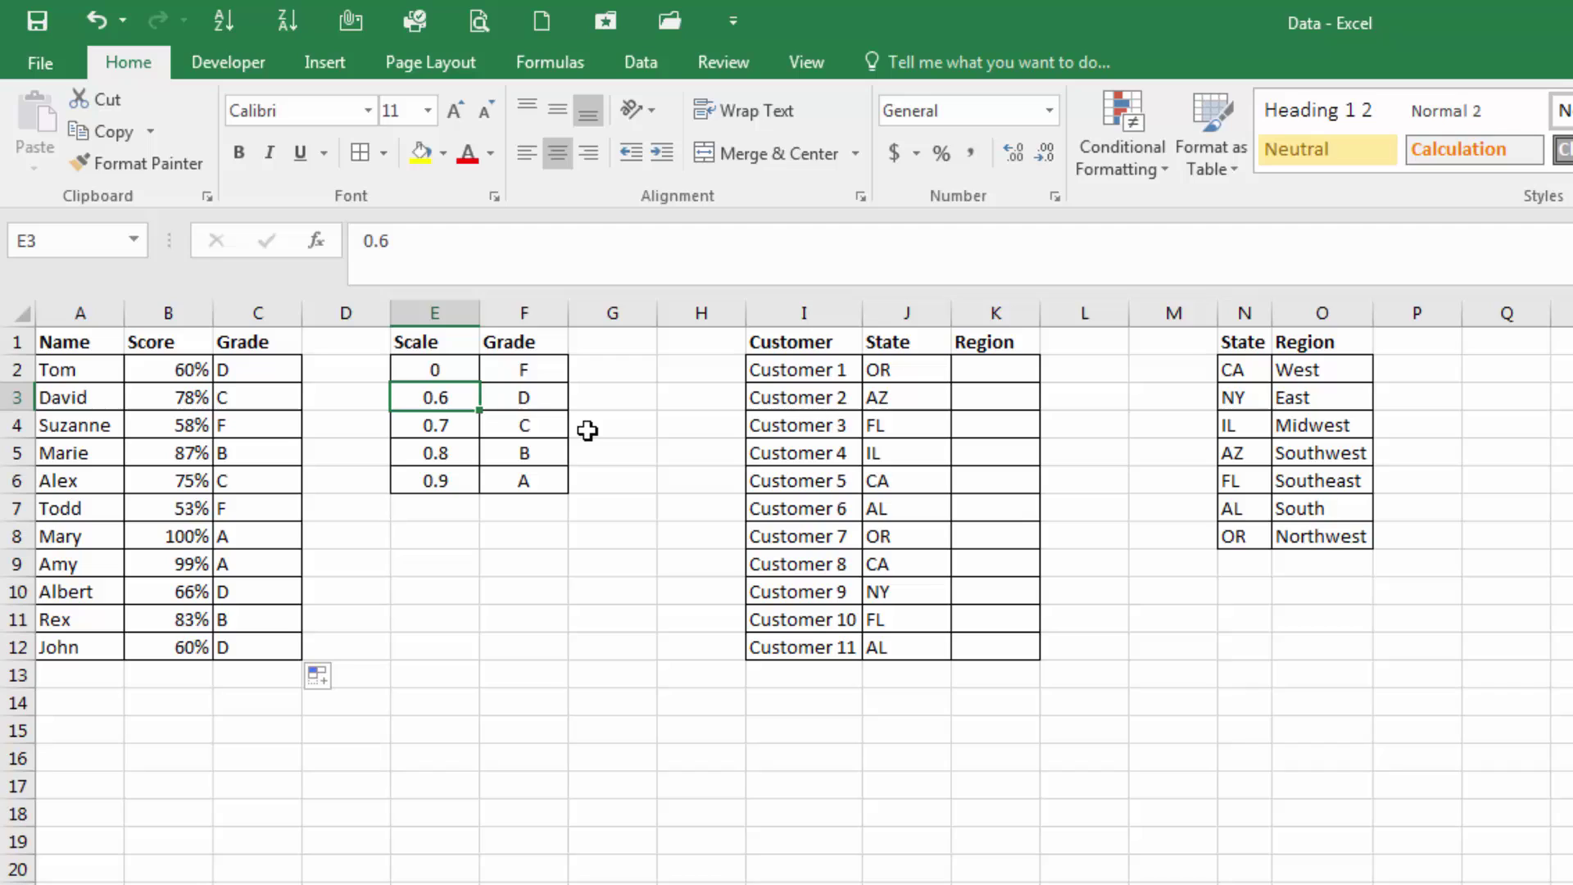
key(Right)
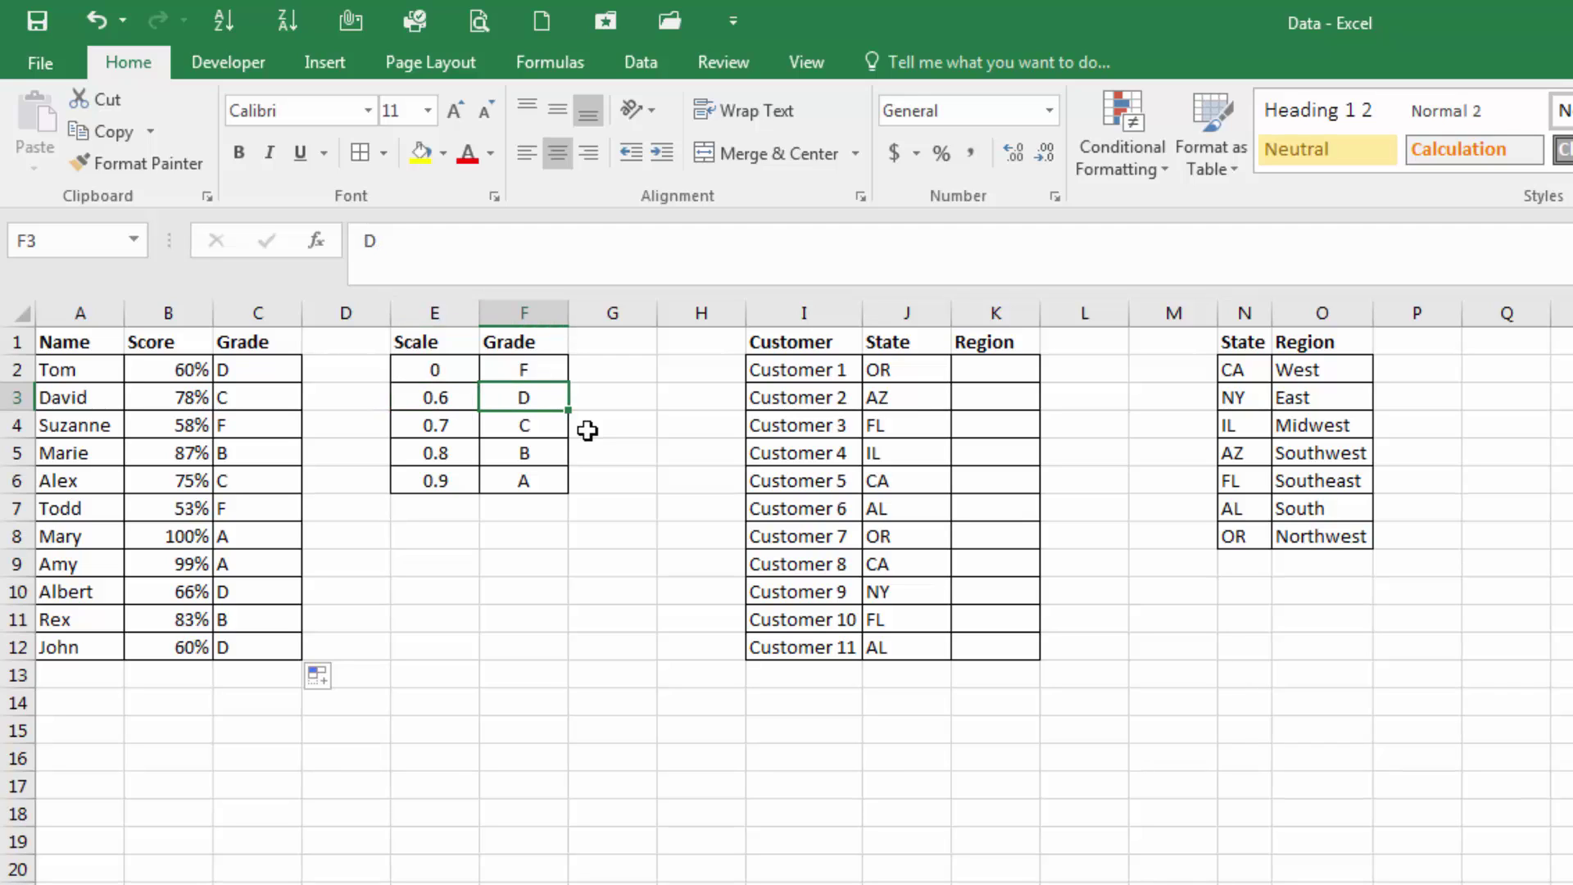
key(Left)
key(Up)
key(Up)
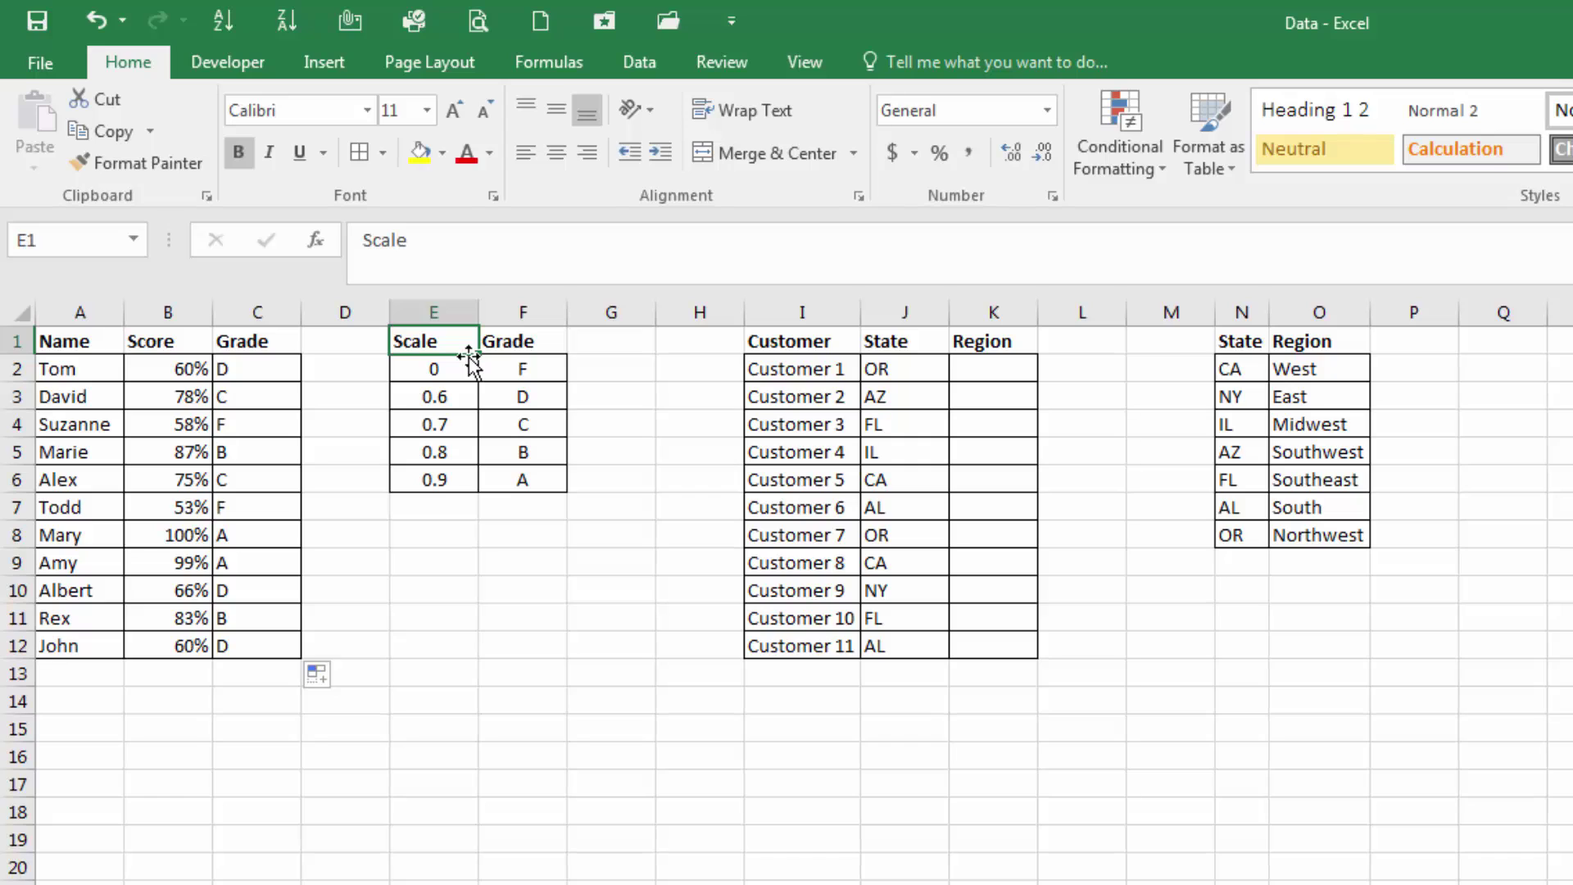
click(991, 371)
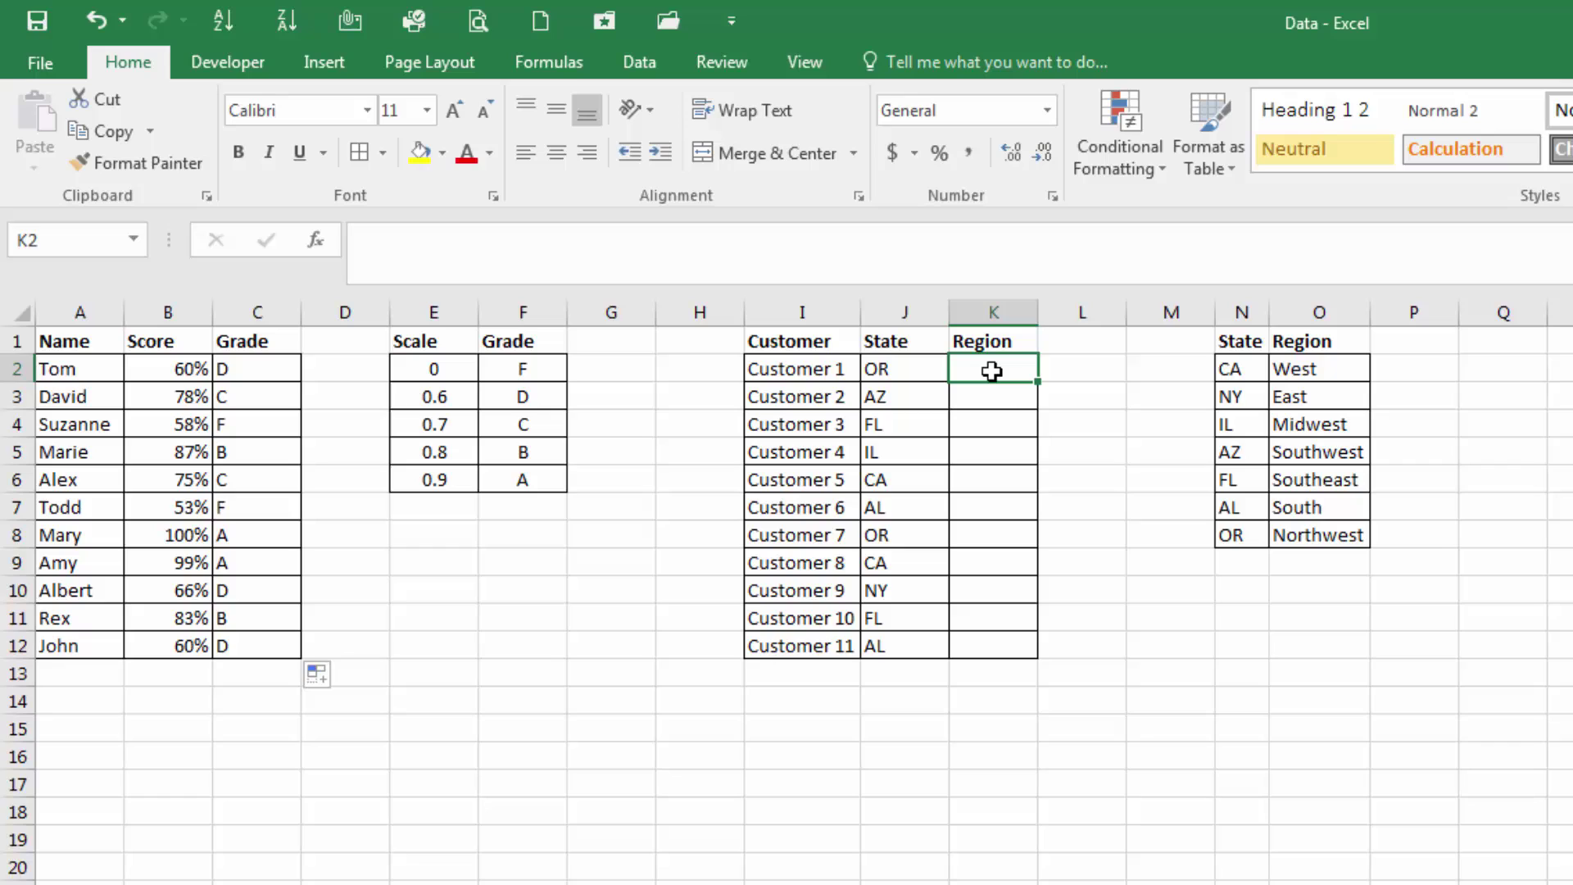
click(816, 312)
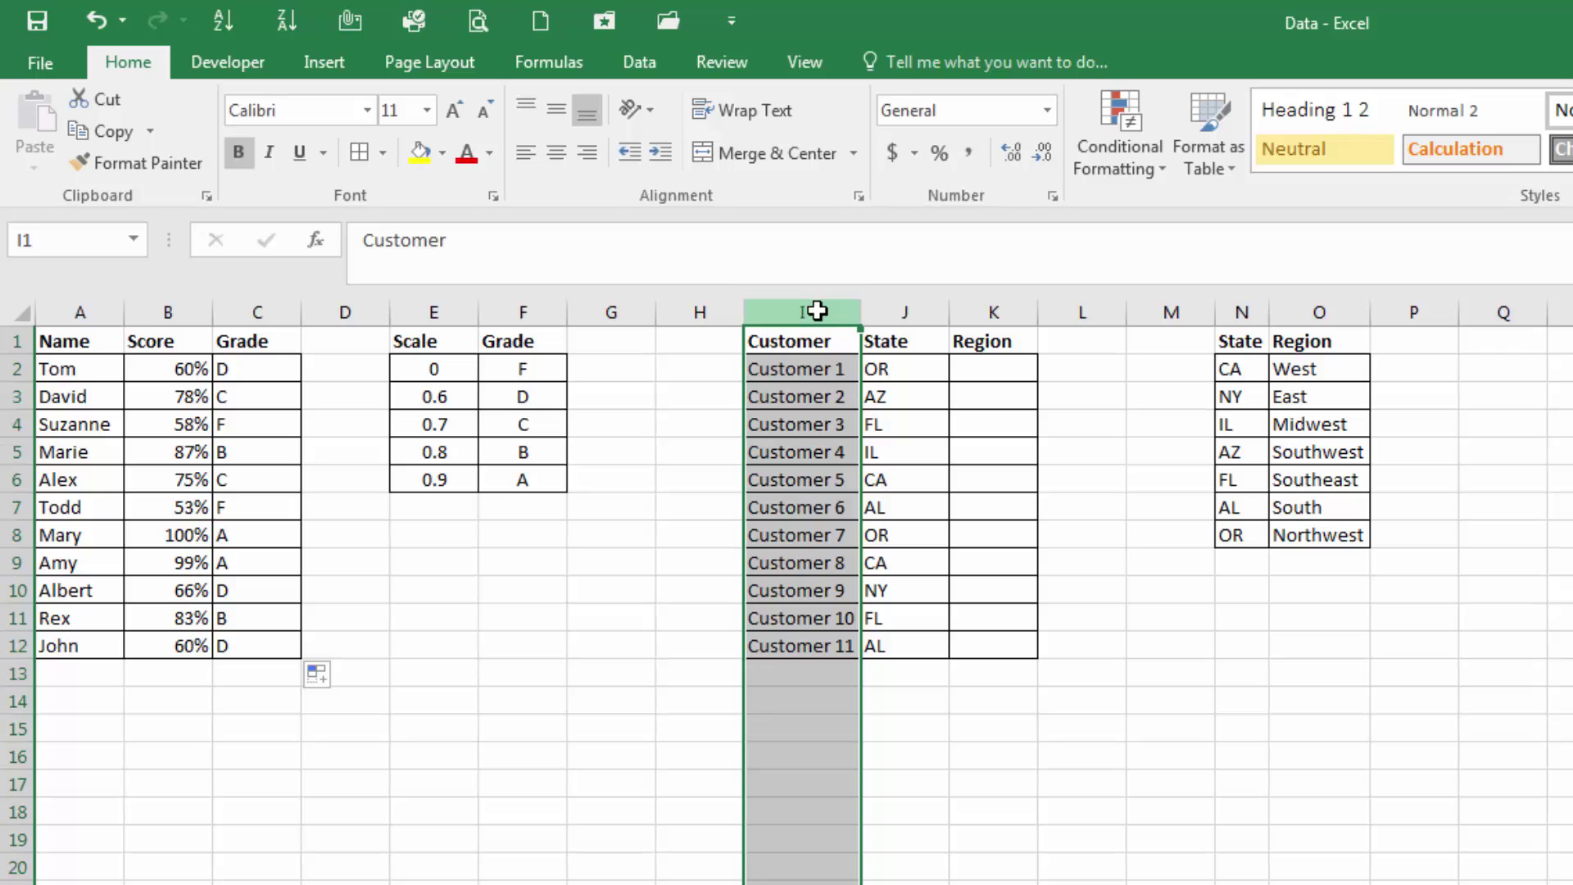
click(892, 313)
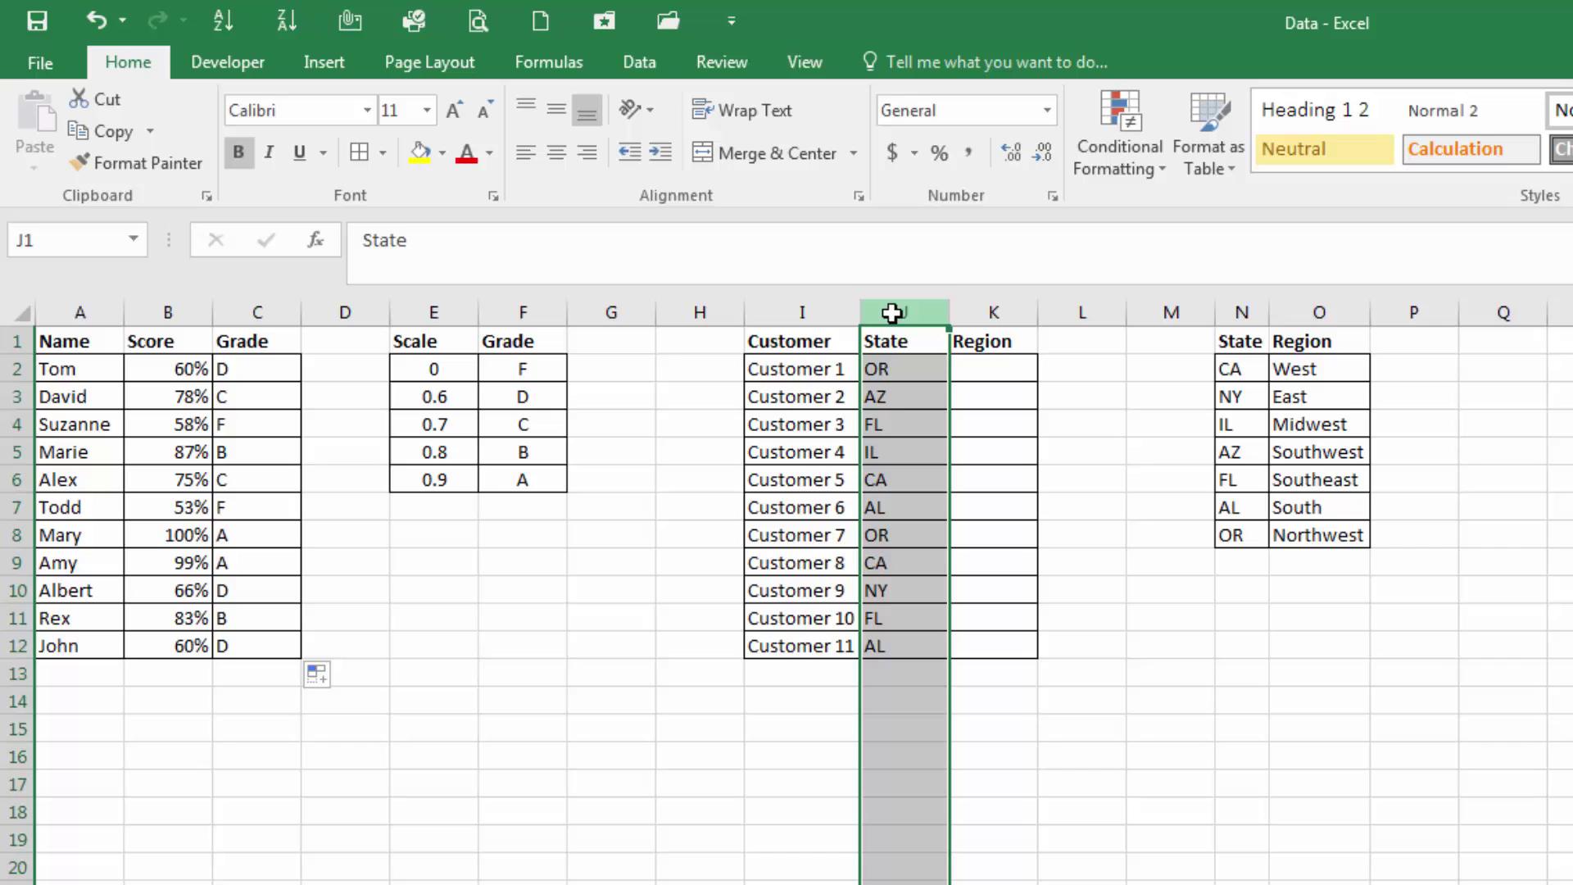
click(987, 369)
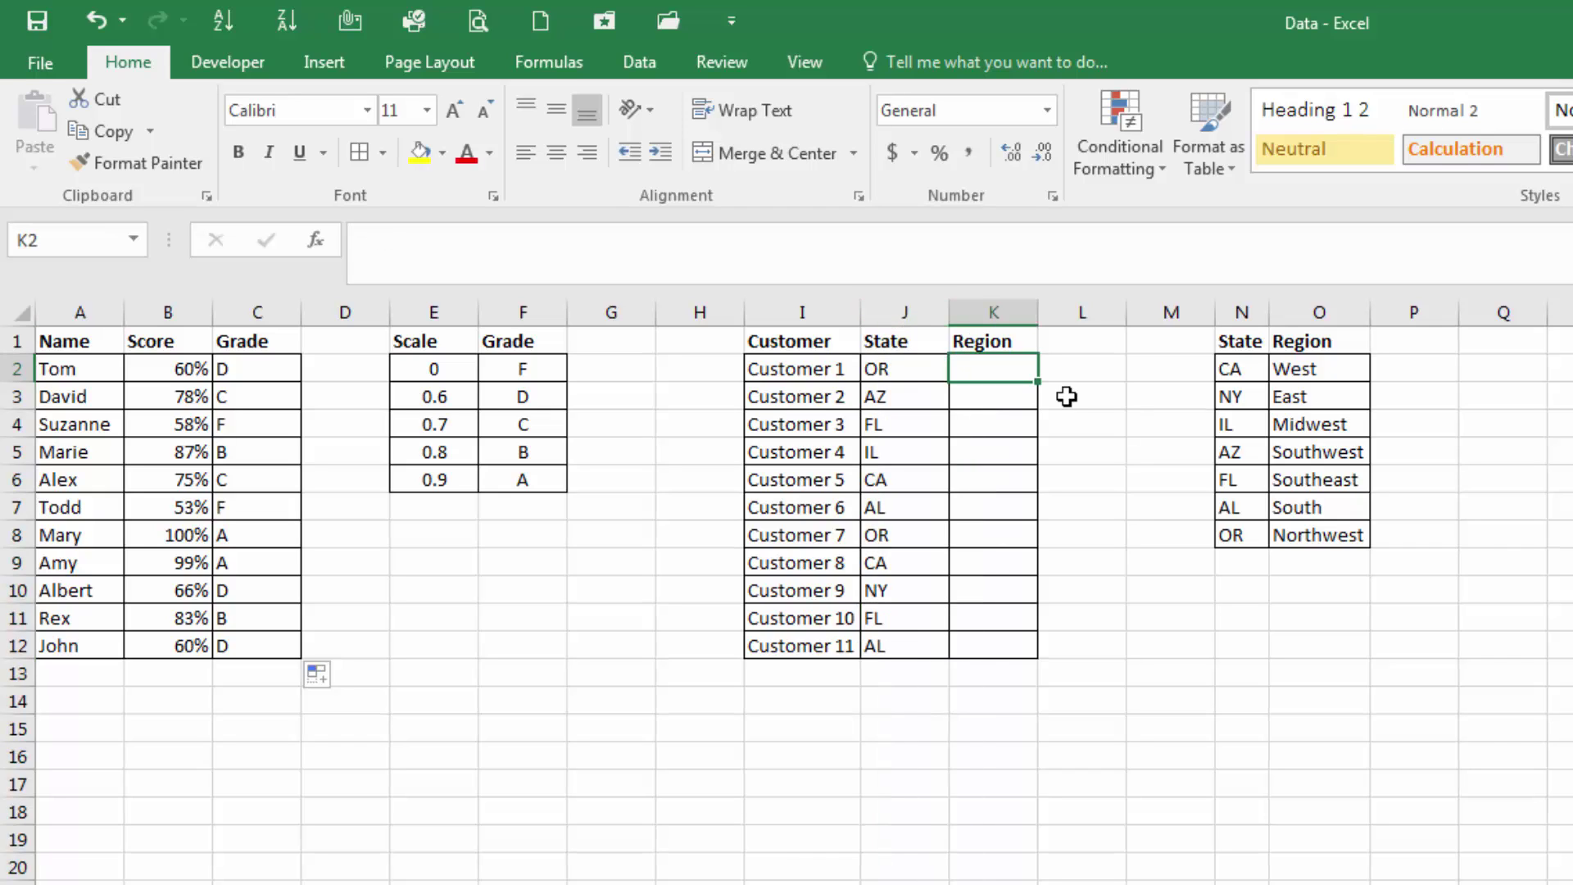
click(1246, 310)
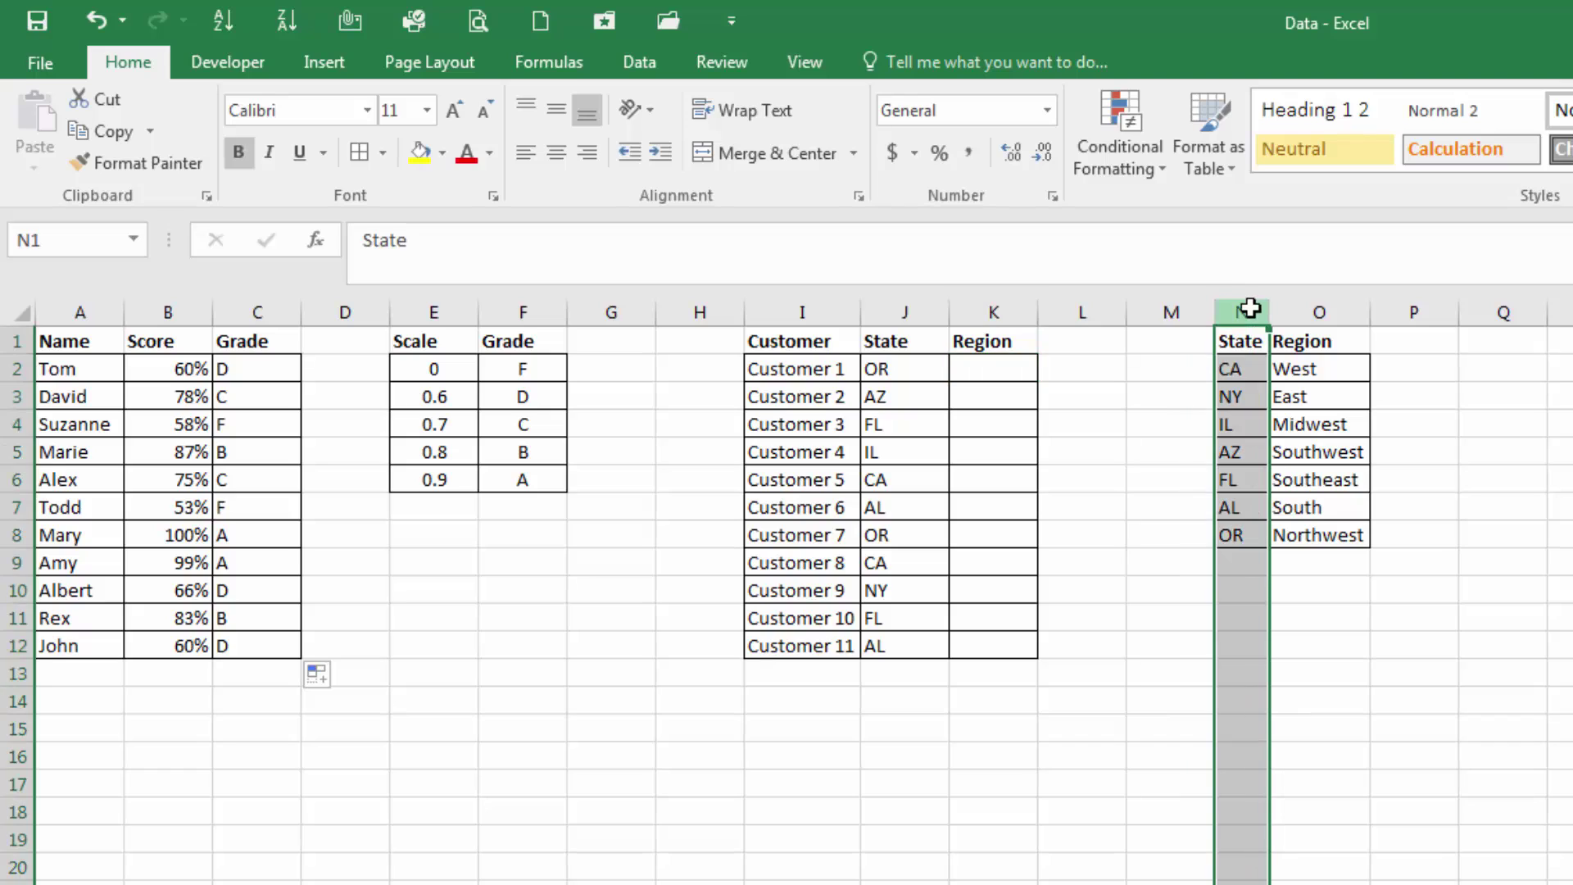
click(1303, 307)
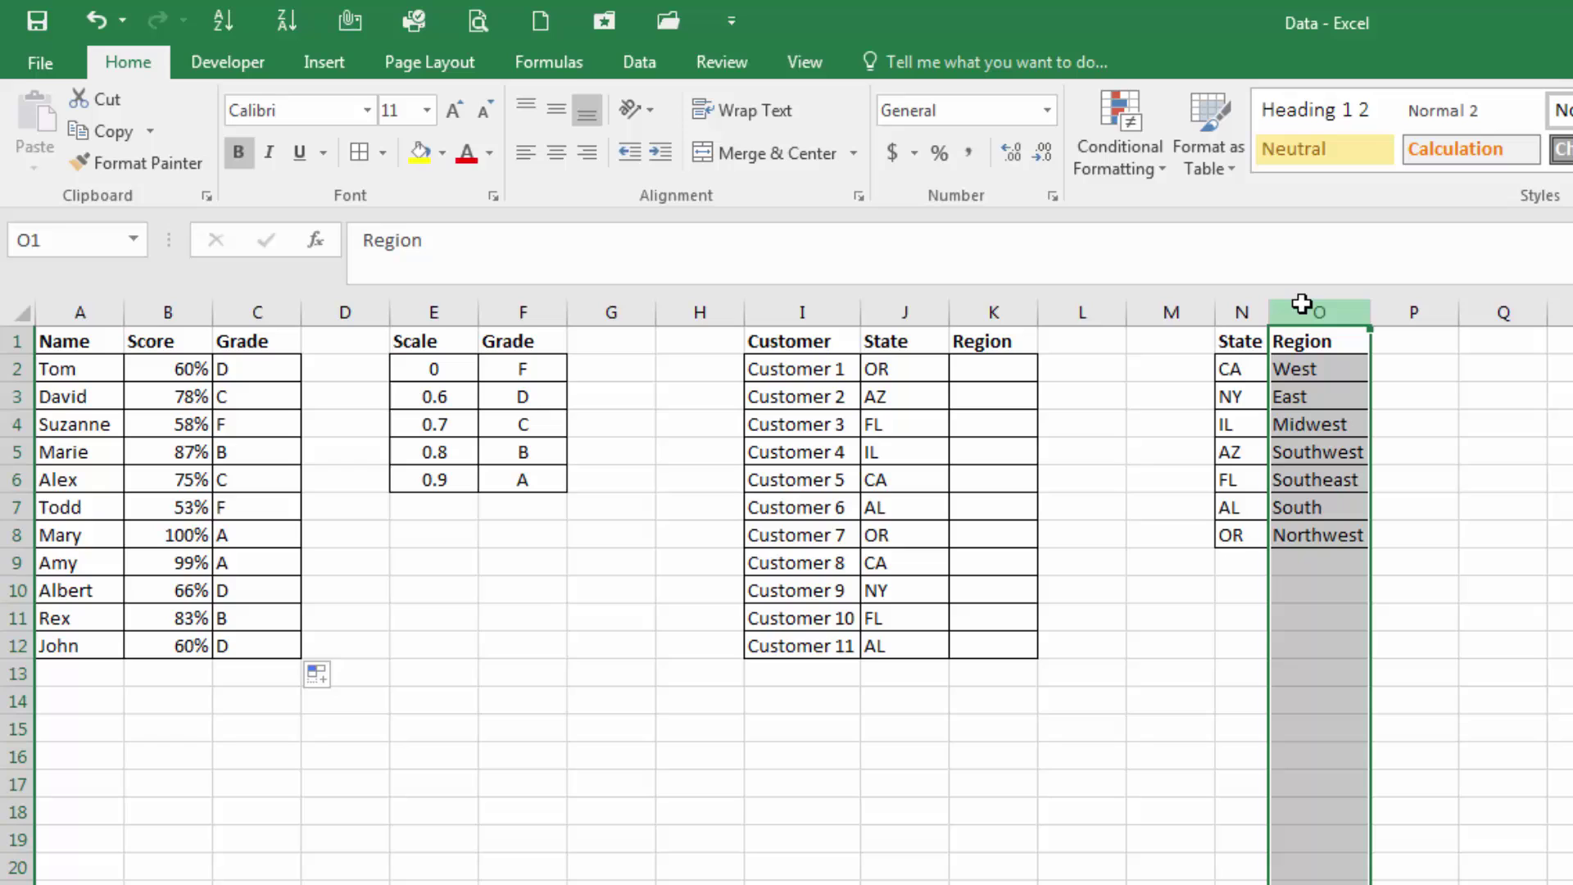
- Enter =vlookup(J2,N:O,2,false) in K2, returning Northwest for Customer 1
click(1001, 367)
text(=vl)
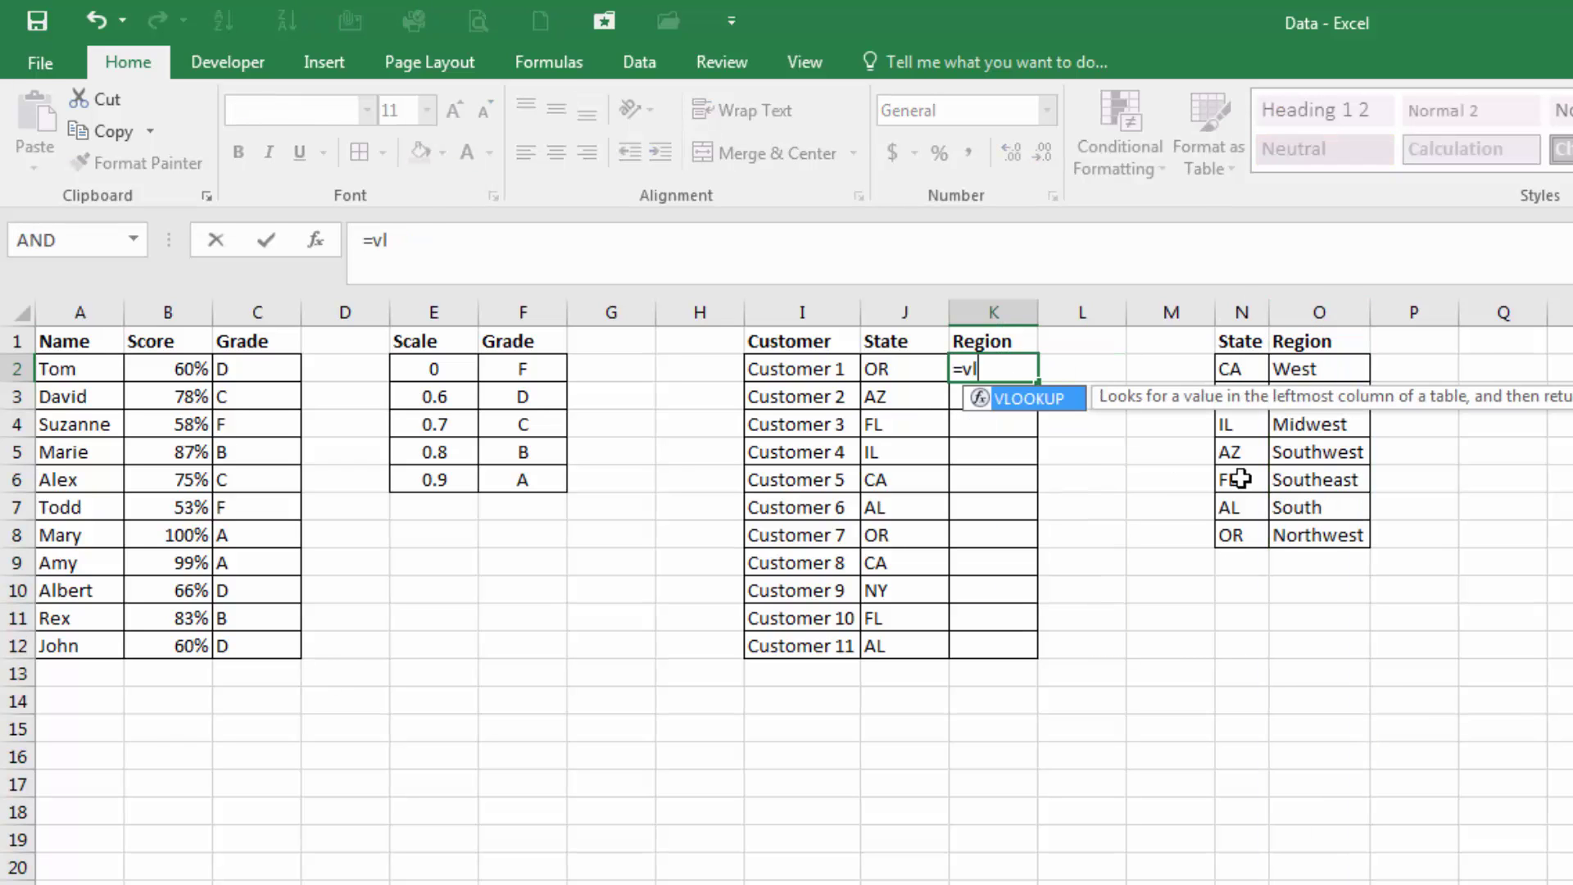
text(ookup()
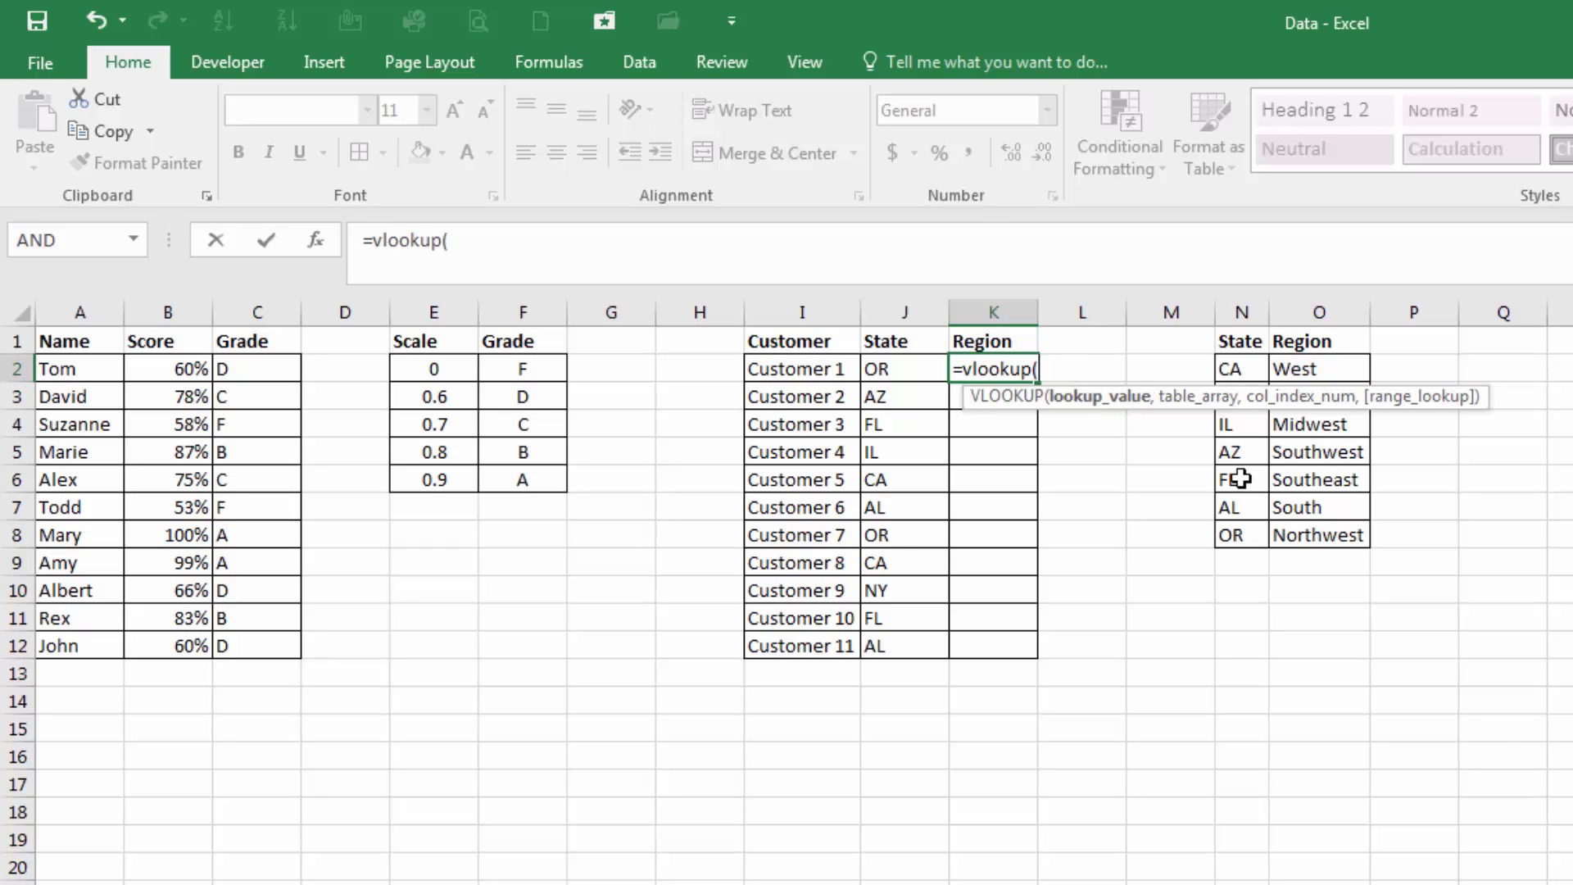
click(916, 368)
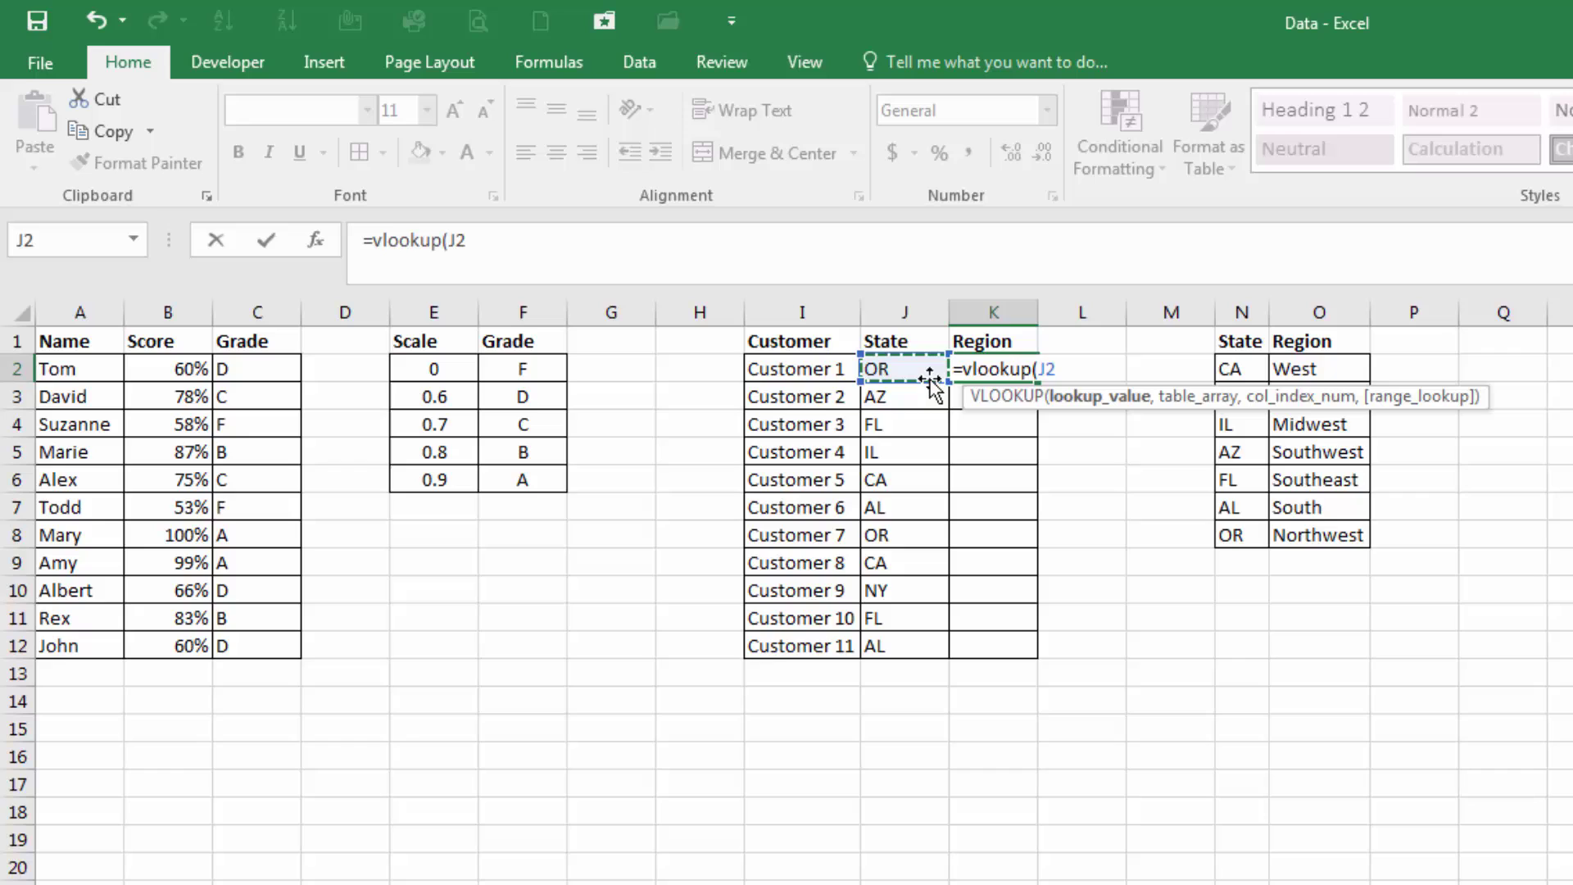
text(,)
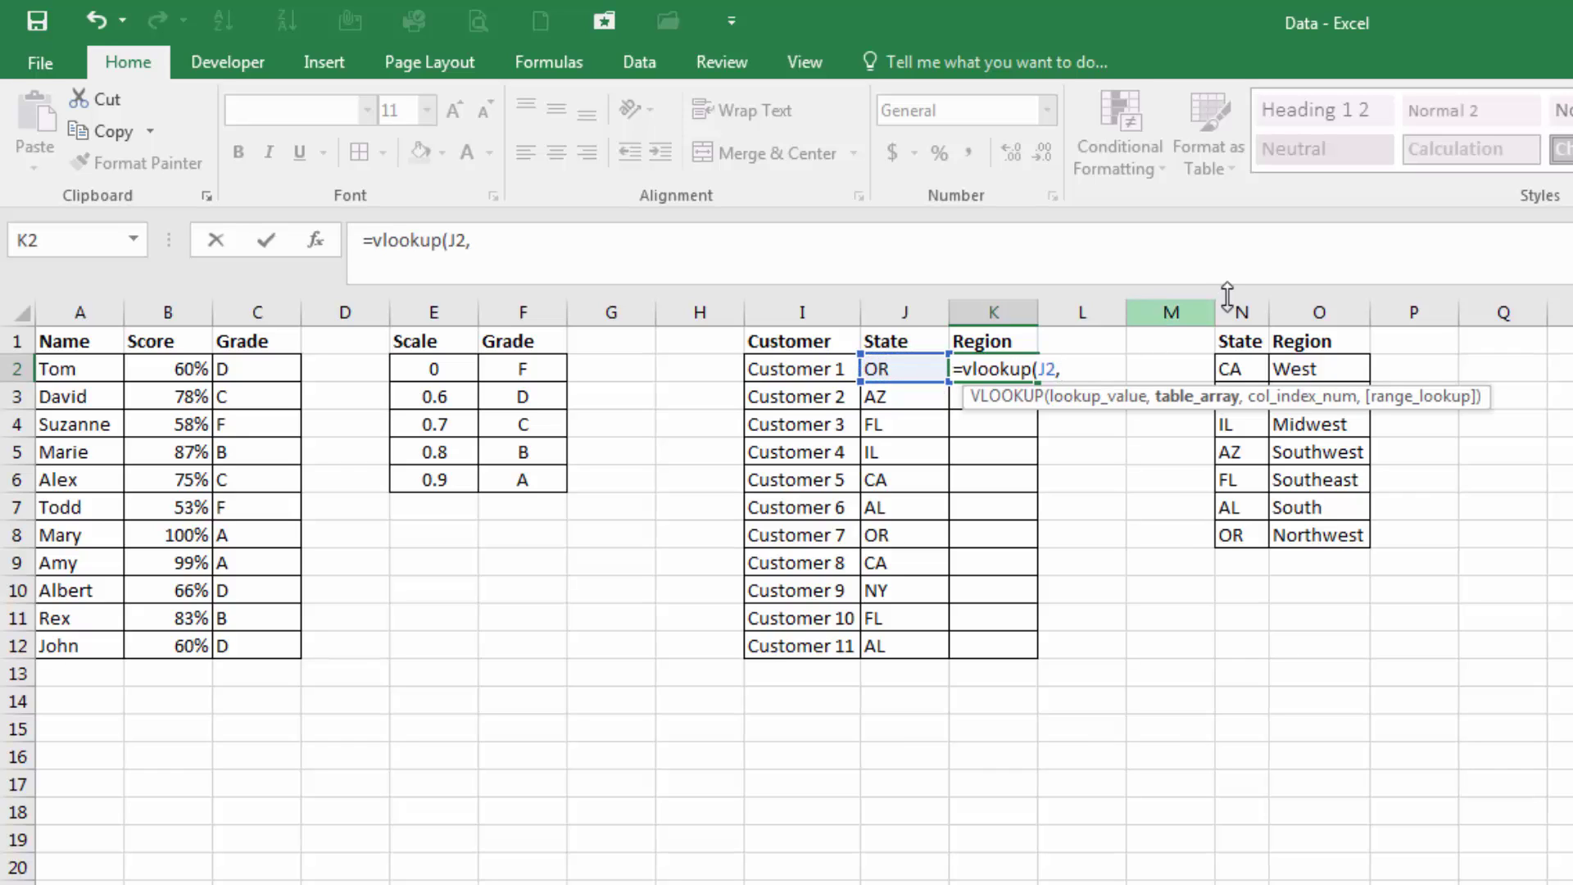
drag(1233, 311, 1292, 310)
text(,)
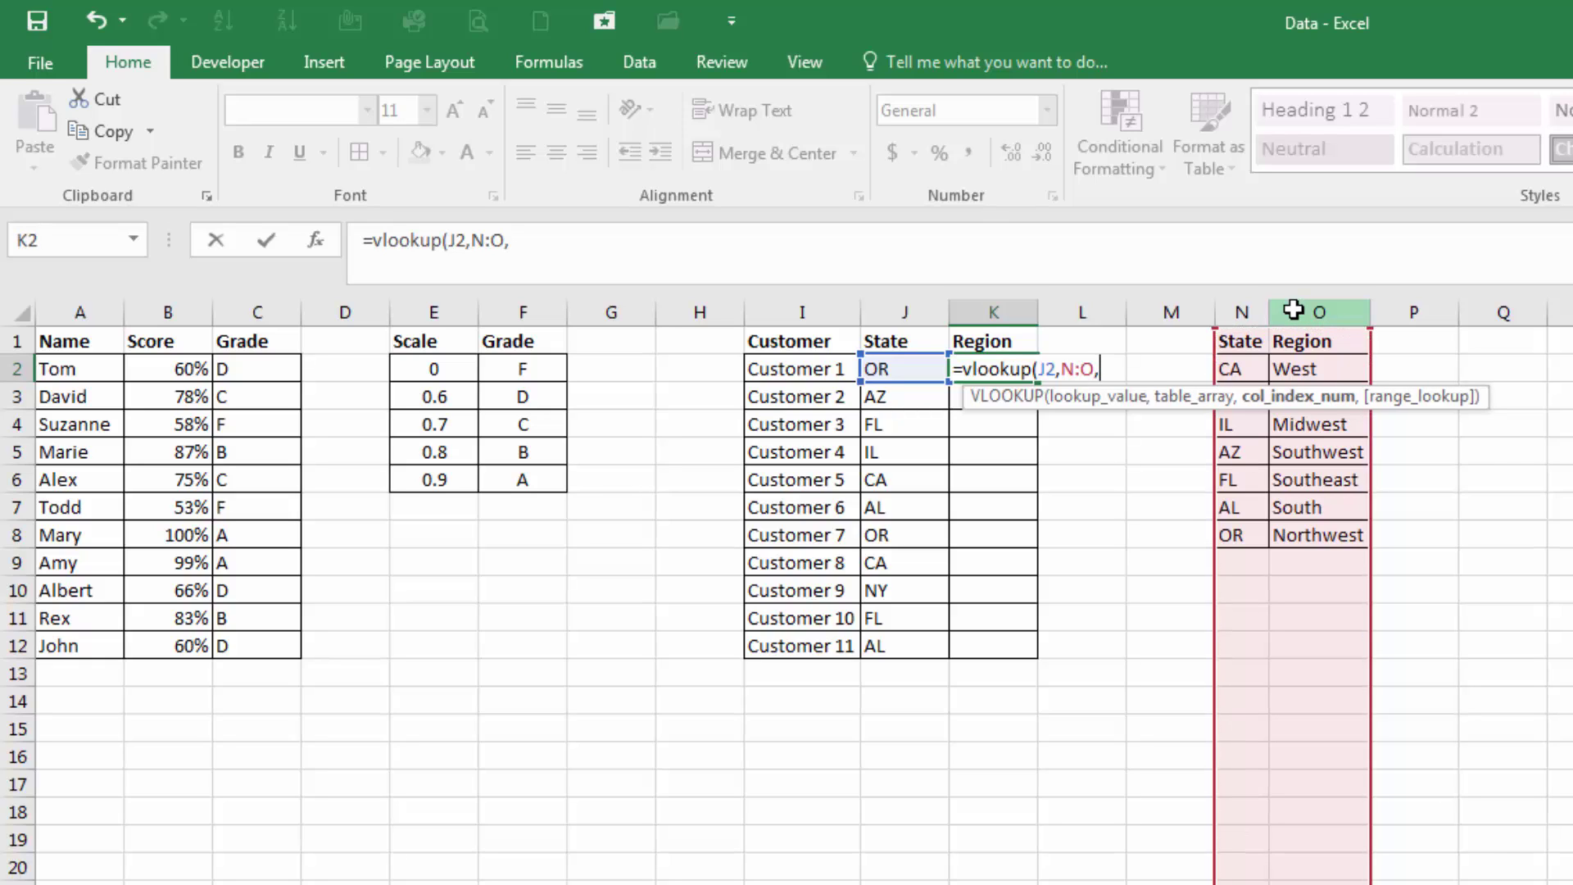
text(2)
text(,f)
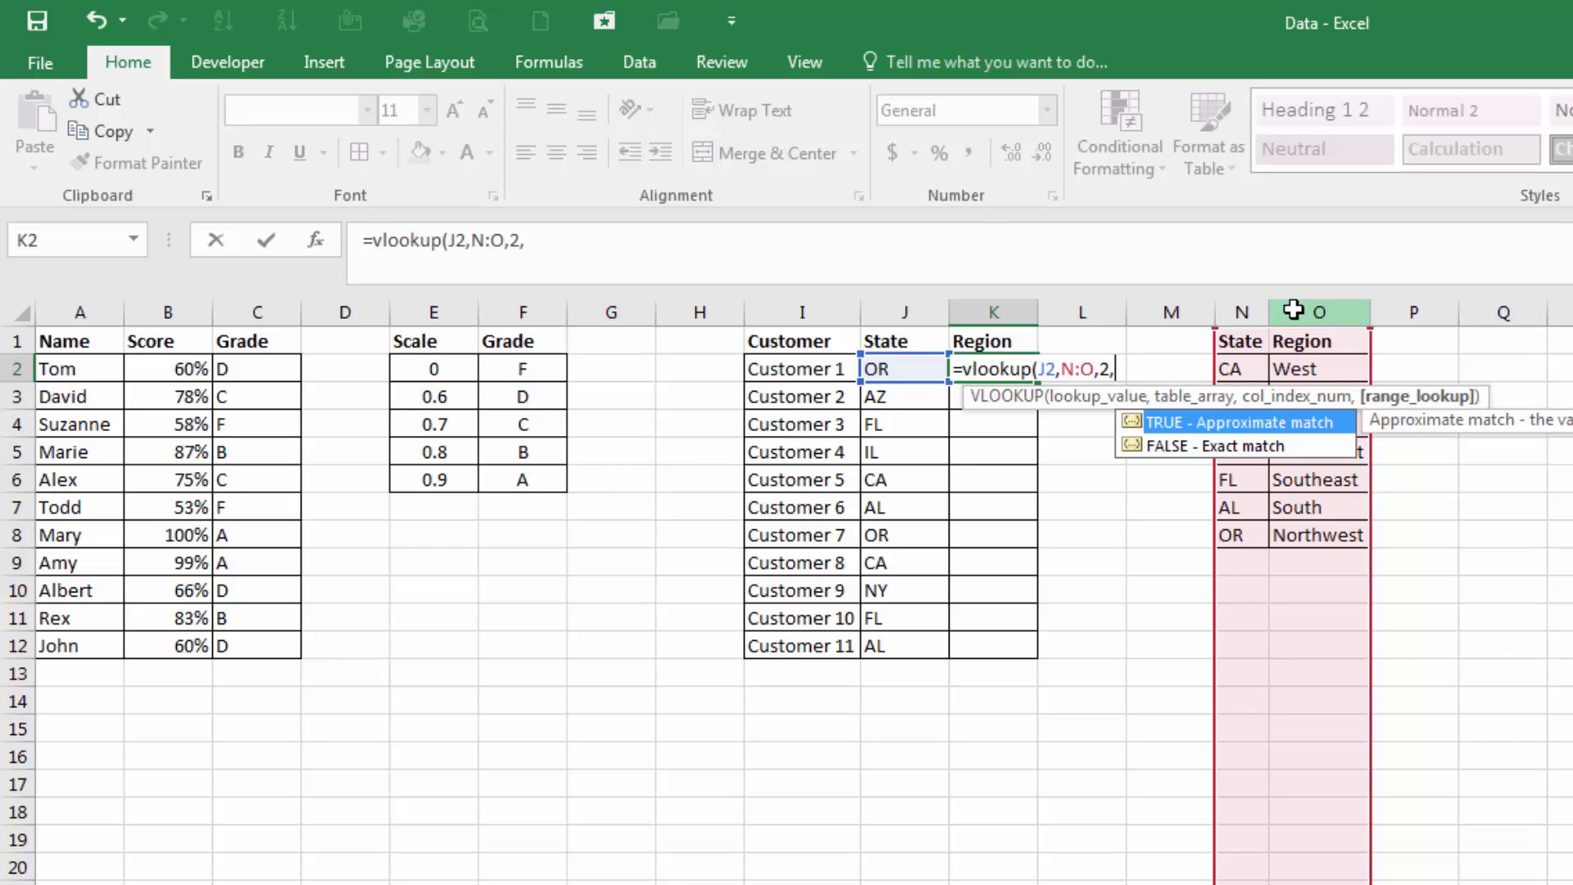
text(alse))
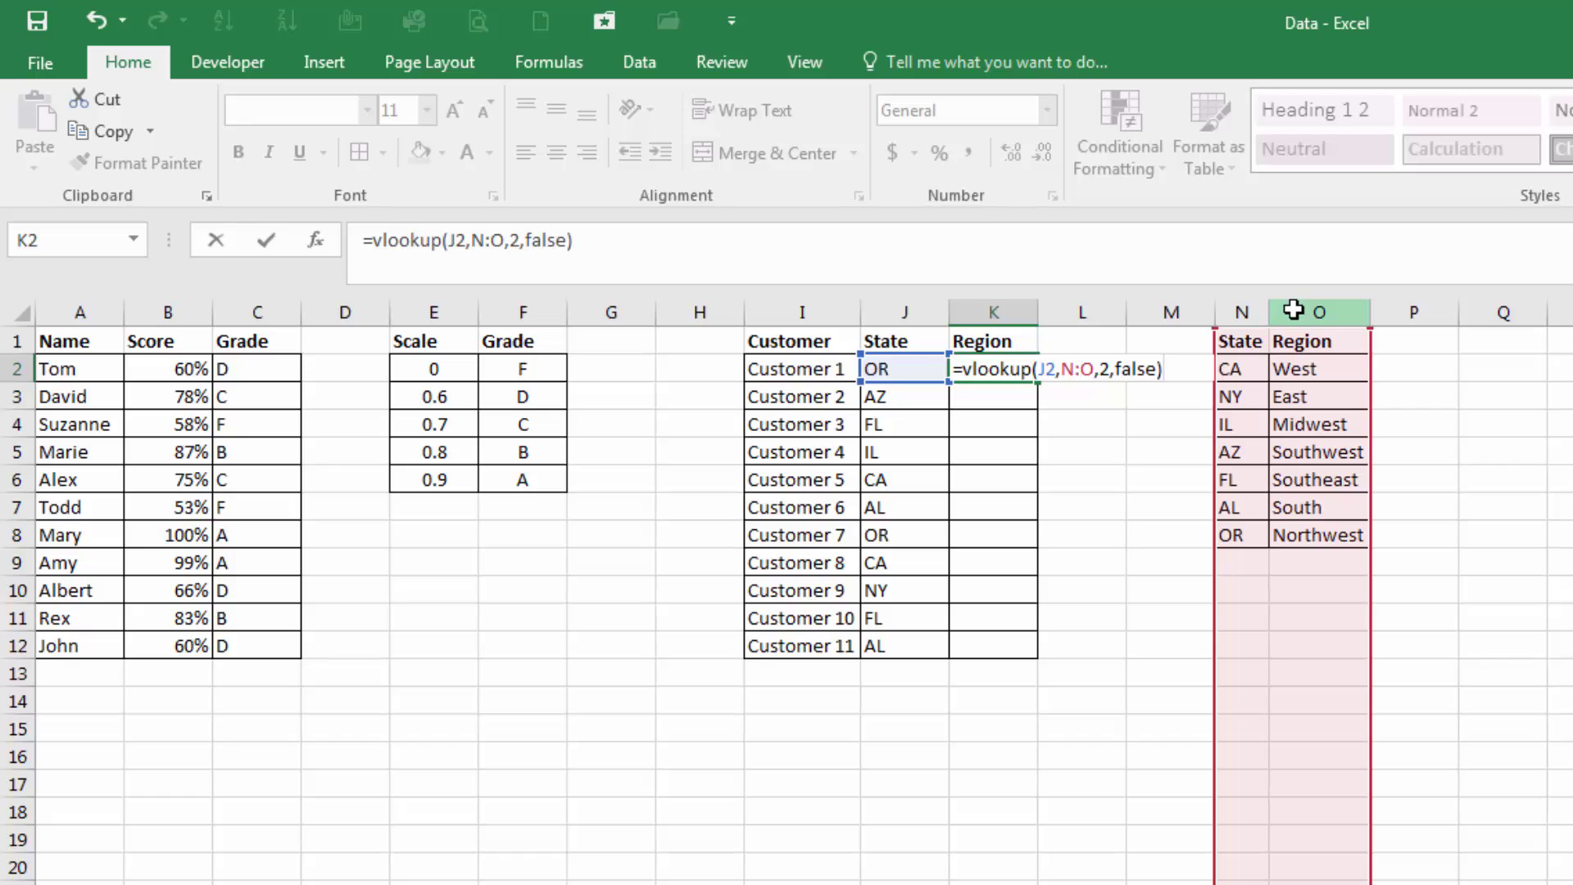
key(Return)
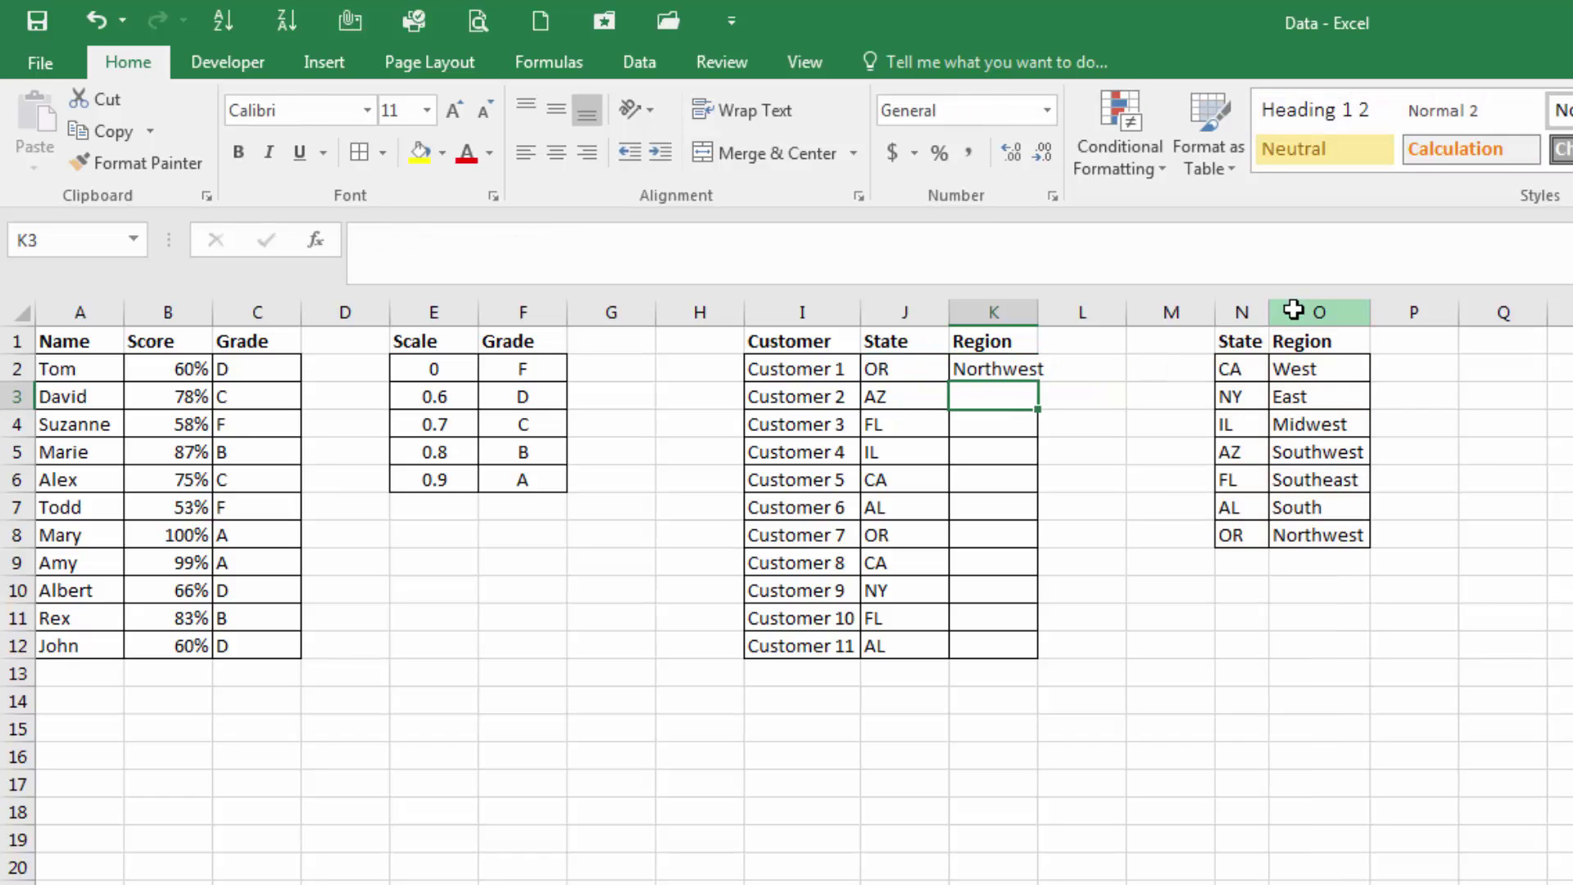
- Autofit column K and copy the K2 lookup formula down through K12
double_click(1037, 312)
click(1039, 361)
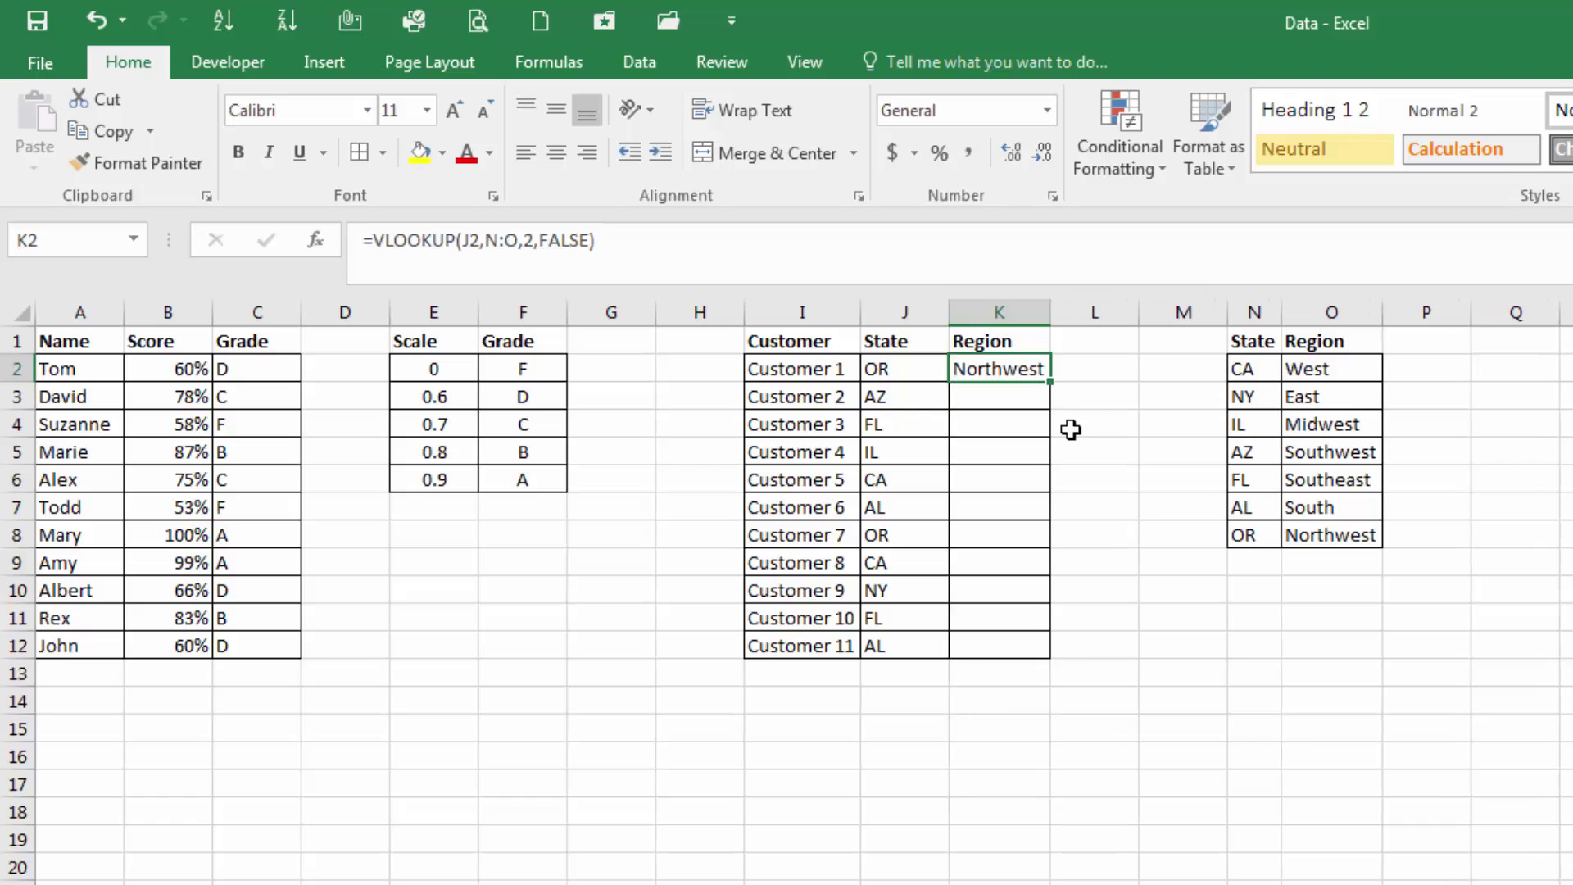
double_click(1052, 383)
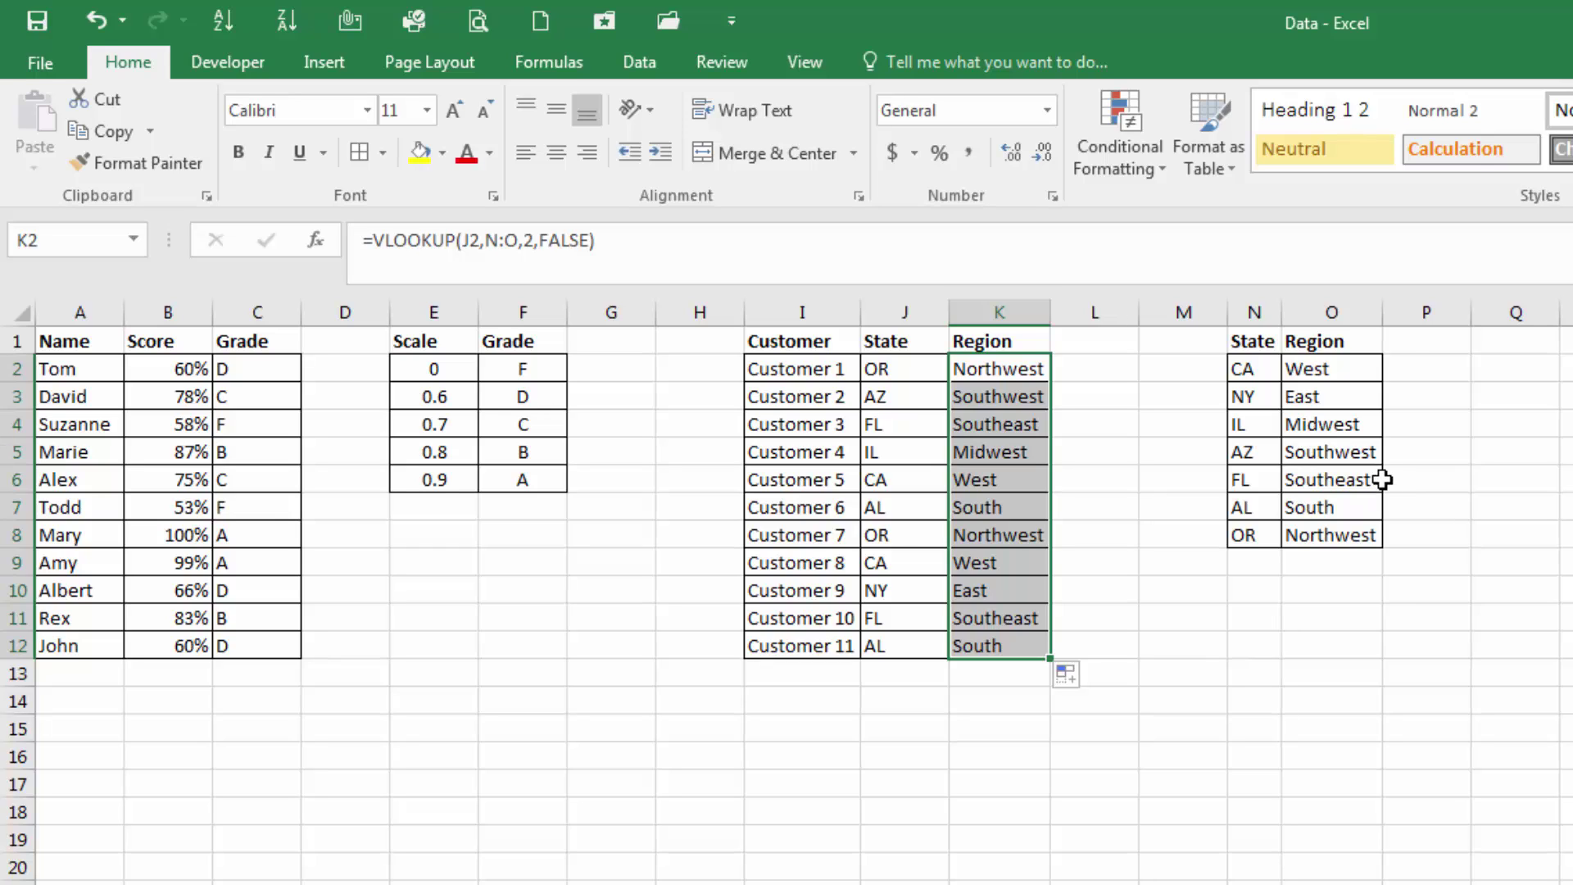
- Change IL's region in O4 from Midwest to East and confirm Customer 4 now shows East
click(1270, 426)
click(1347, 426)
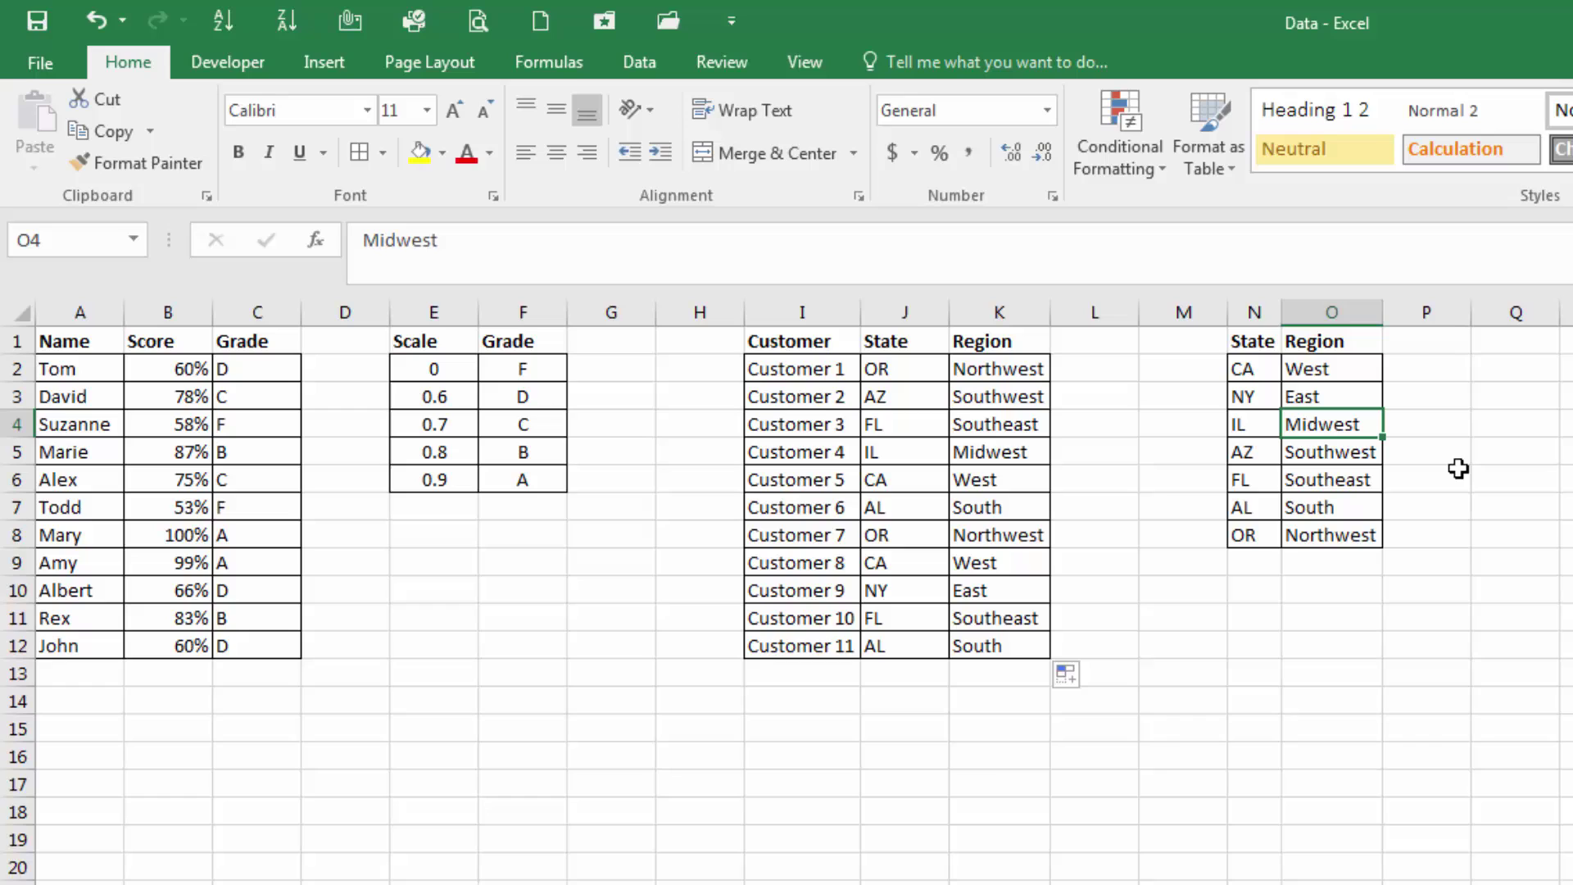
text(East)
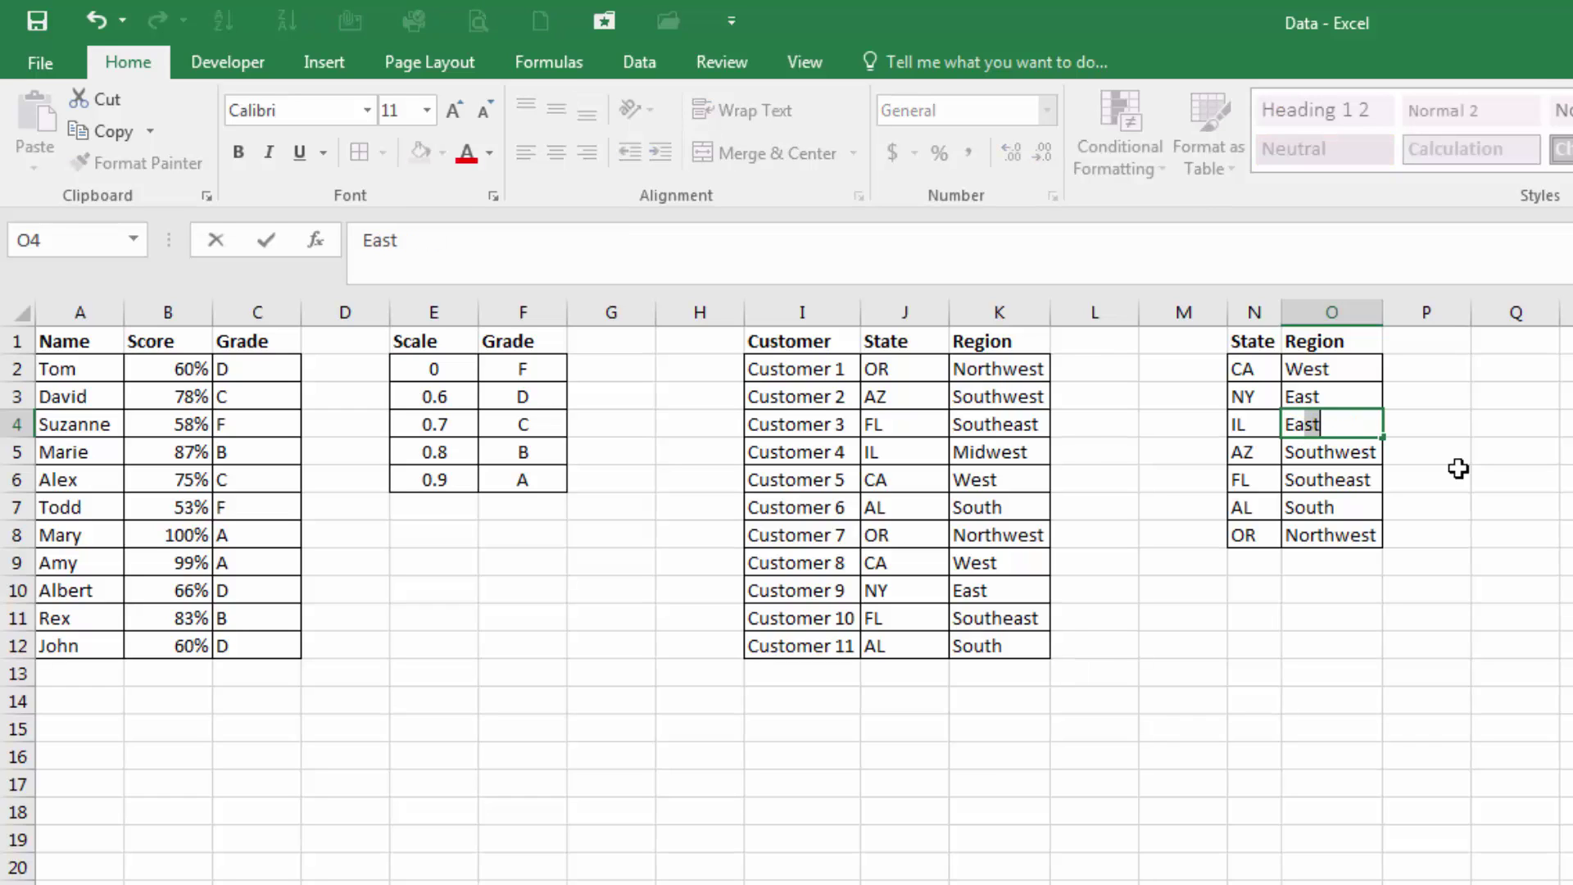
key(Return)
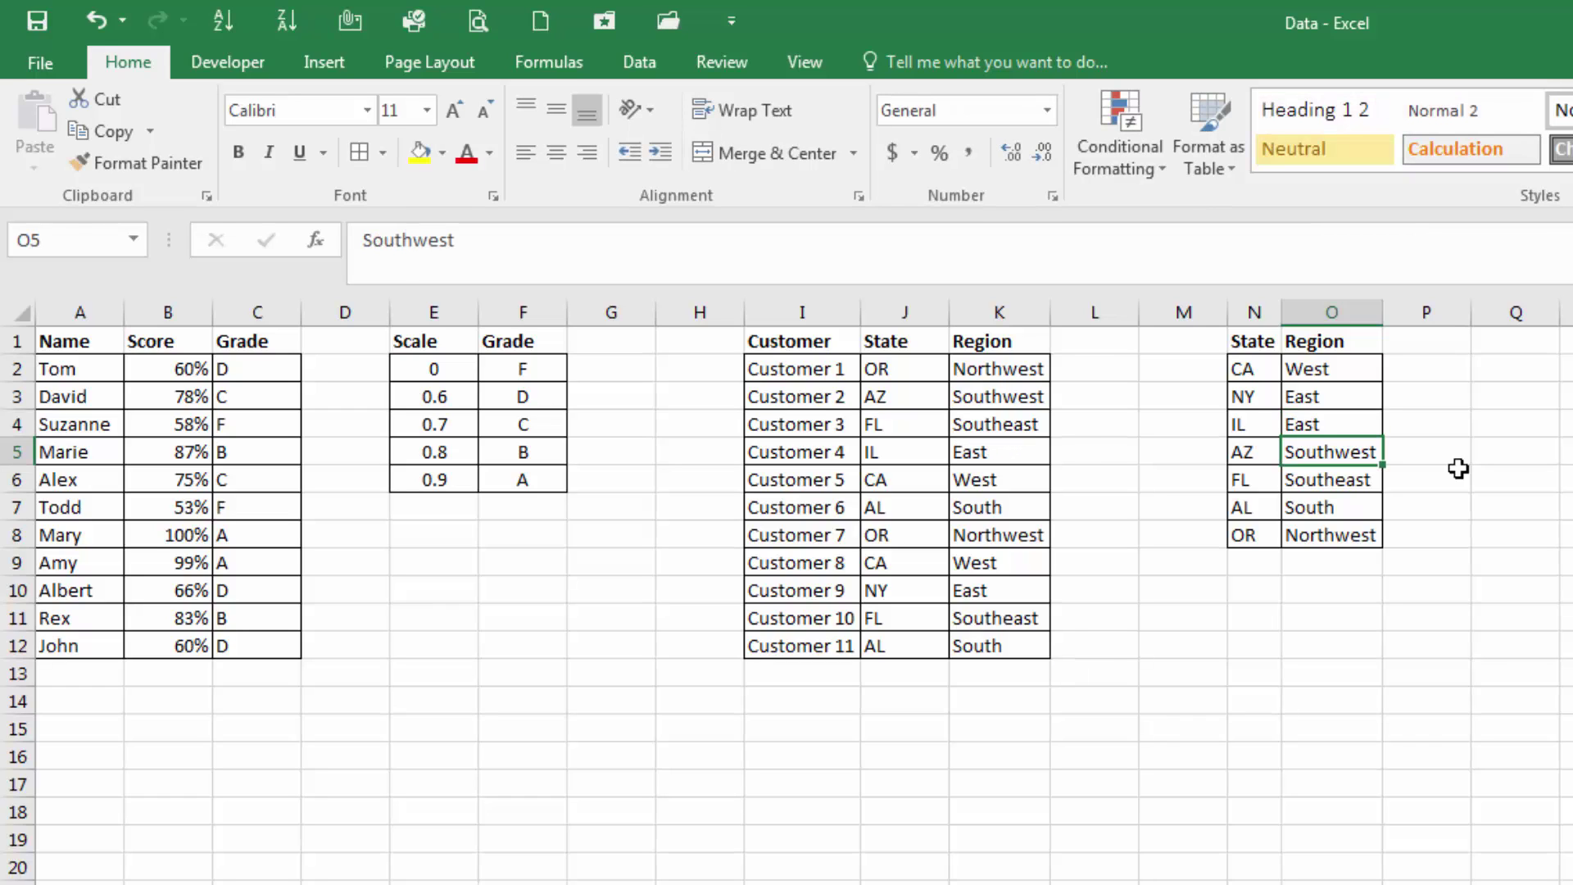
click(951, 443)
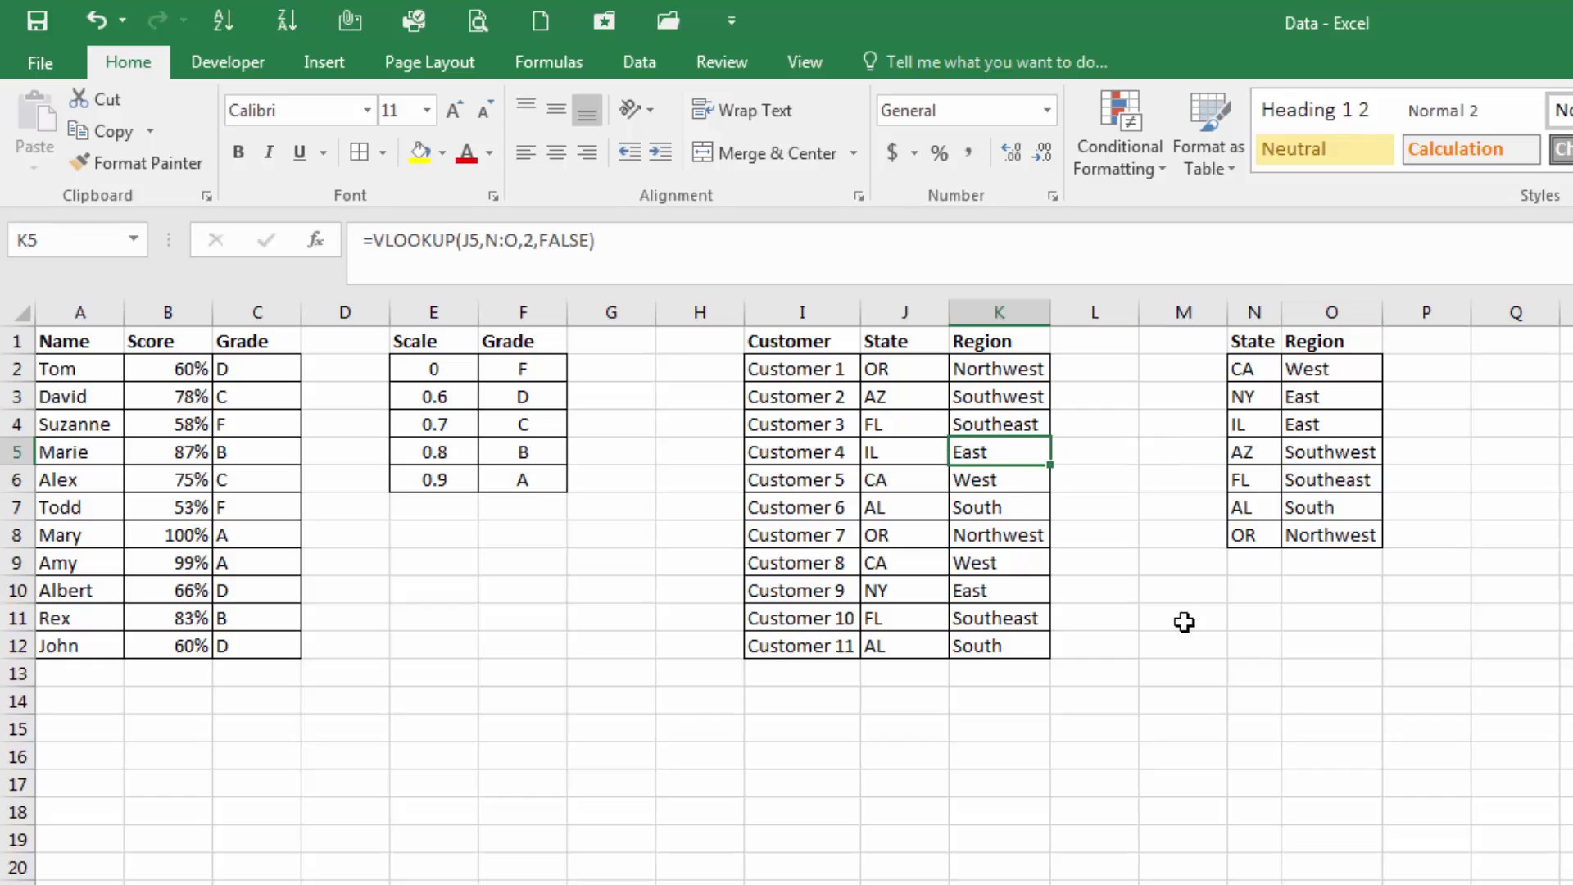
click(1248, 344)
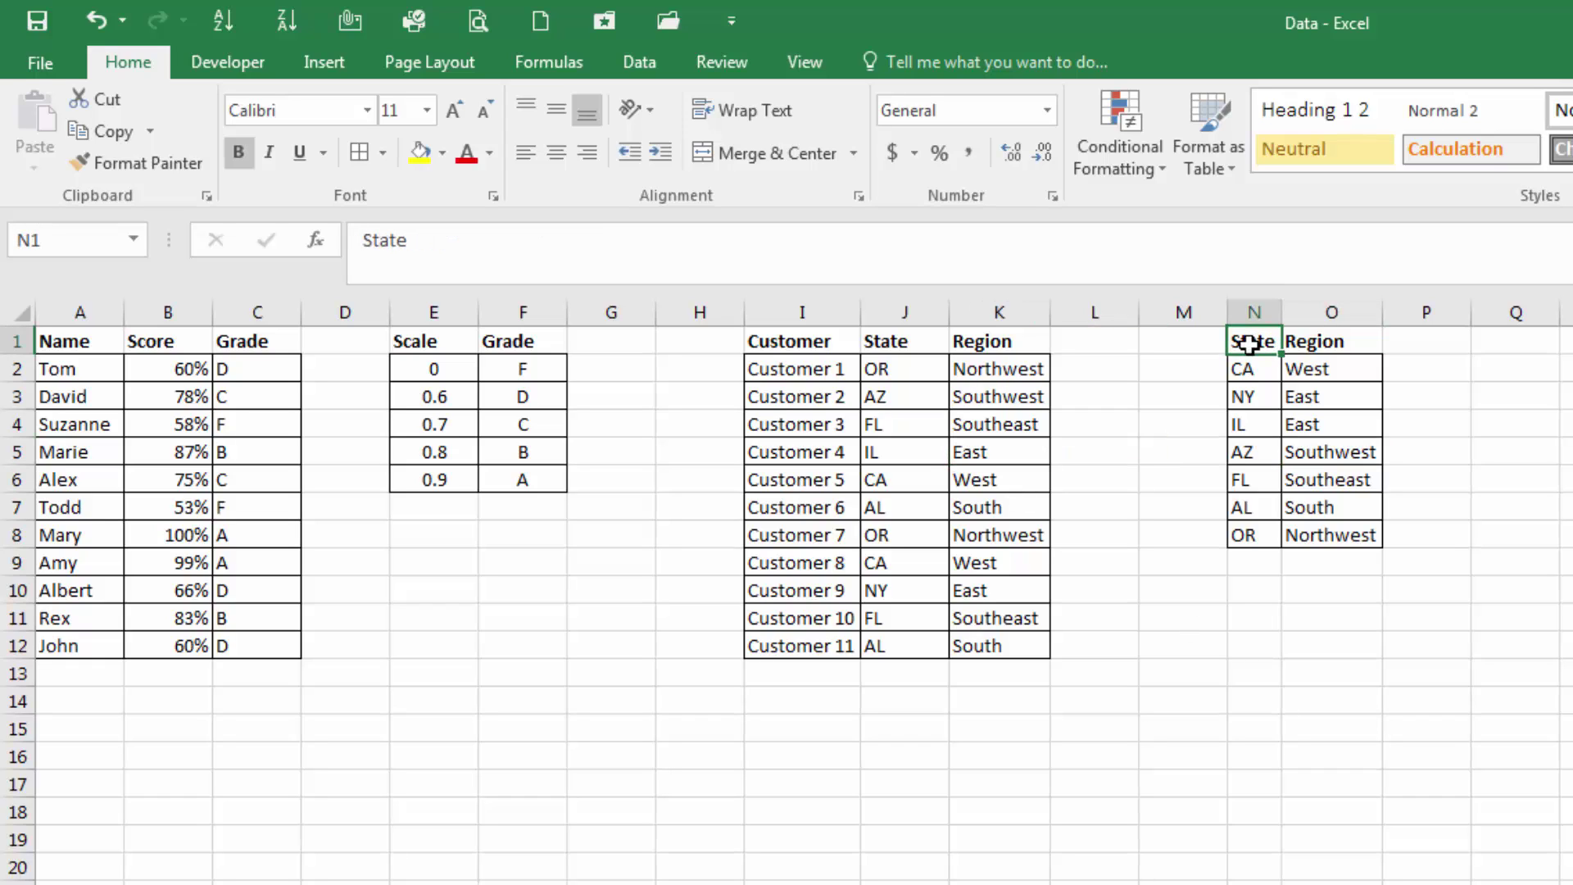